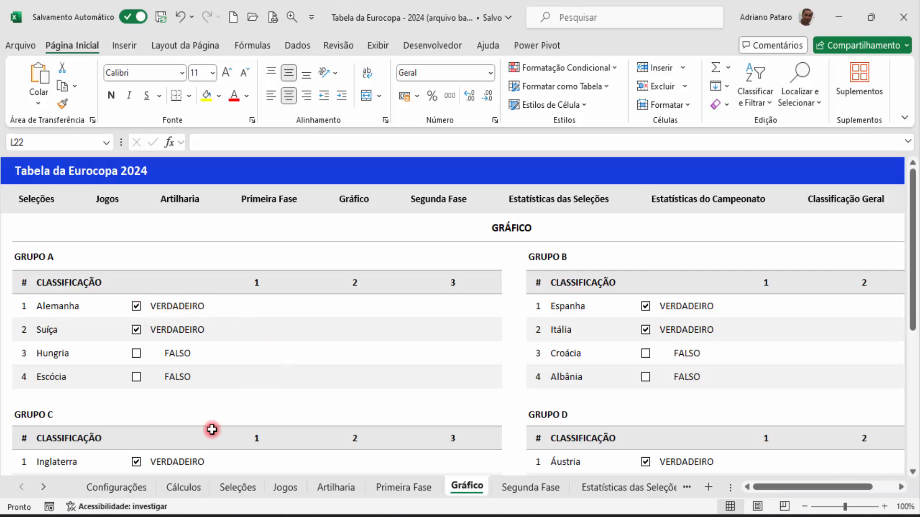
Open the Cálculos sheet and examine the Gráfico table and the Primeira Fase rows of the calculation table.
{"action": "left_click", "coordinate": [186, 487]}
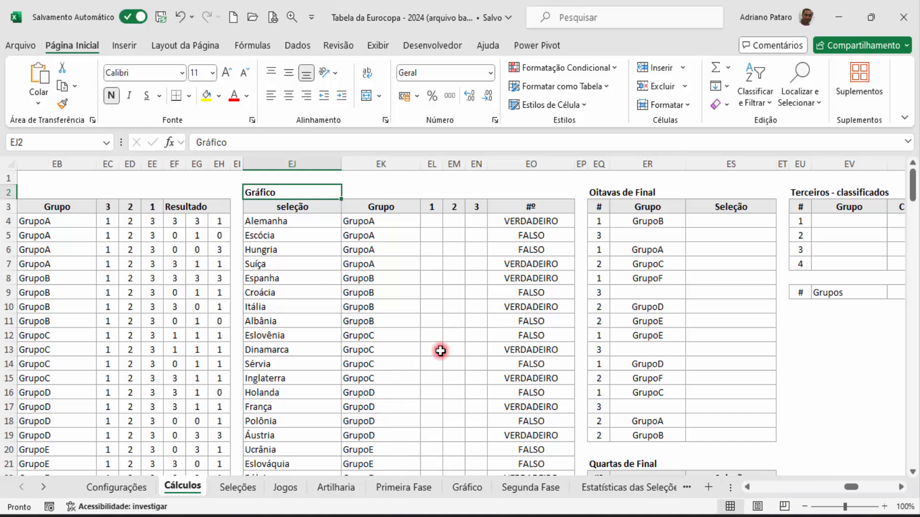
{"action": "left_click", "coordinate": [433, 221]}
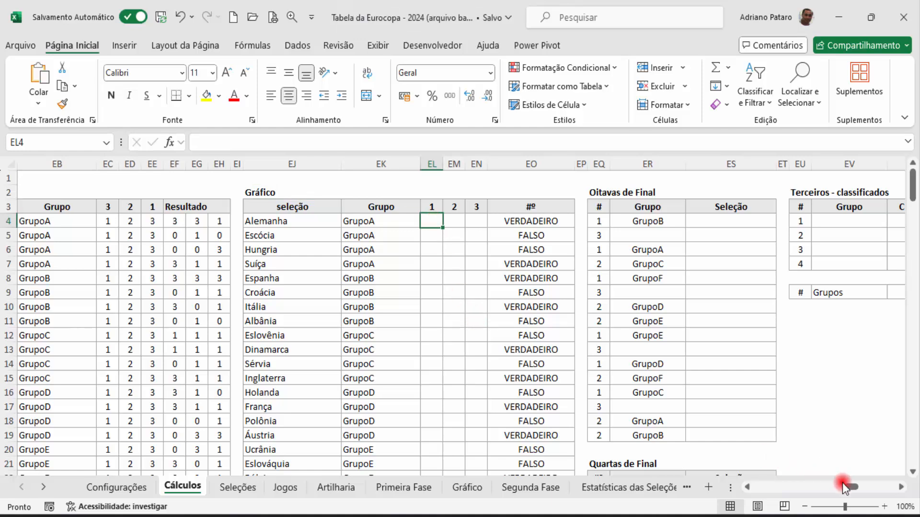
{"action": "left_click_drag", "start_coordinate": [851, 486], "coordinate": [732, 487]}
{"action": "scroll", "coordinate": [340, 374], "scroll_direction": "down", "scroll_amount": 5}
{"action": "scroll", "coordinate": [341, 374], "scroll_direction": "down", "scroll_amount": 14}
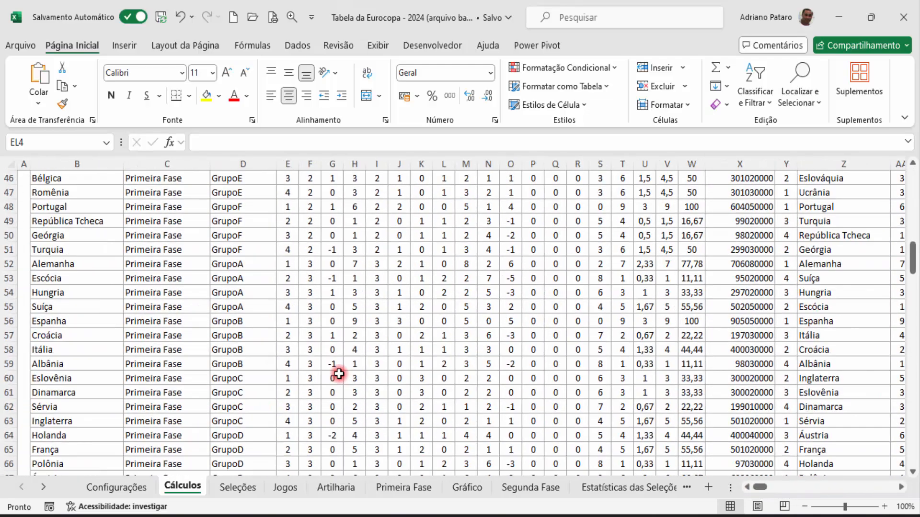
{"action": "scroll", "coordinate": [339, 373], "scroll_direction": "down", "scroll_amount": 1}
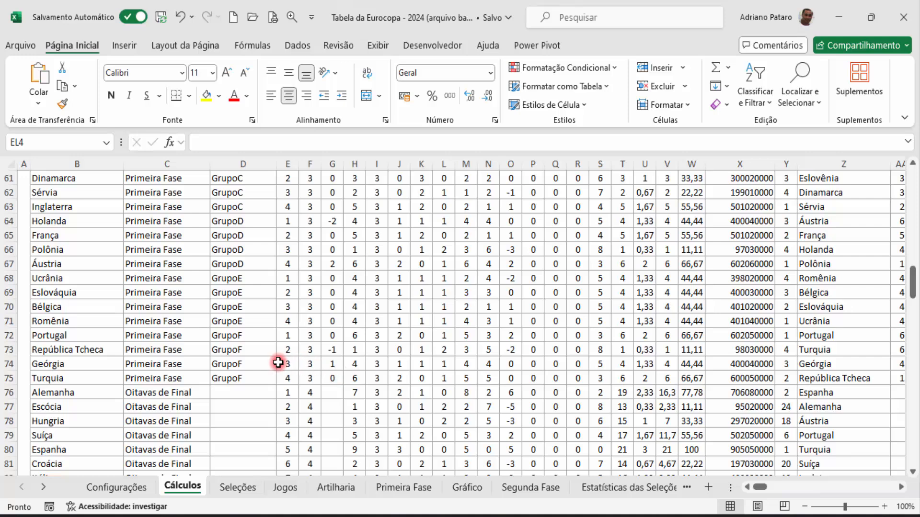
{"action": "scroll", "coordinate": [289, 334], "scroll_direction": "up", "scroll_amount": 1}
{"action": "scroll", "coordinate": [289, 334], "scroll_direction": "up", "scroll_amount": 4}
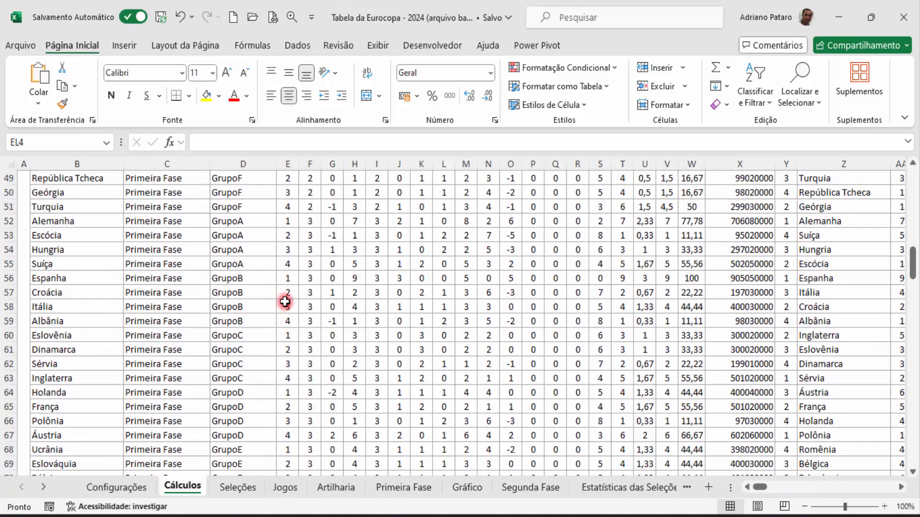
Select the GrupoA block in rows 52 to 55 across all columns to check its range name.
{"action": "left_click_drag", "start_coordinate": [77, 222], "coordinate": [76, 264]}
{"action": "key", "text": "ctrl+shift+Right"}
{"action": "key", "text": "ctrl+shift+Right"}
{"action": "key", "text": "ctrl+shift+Right"}
{"action": "key", "text": "ctrl+shift+Right"}
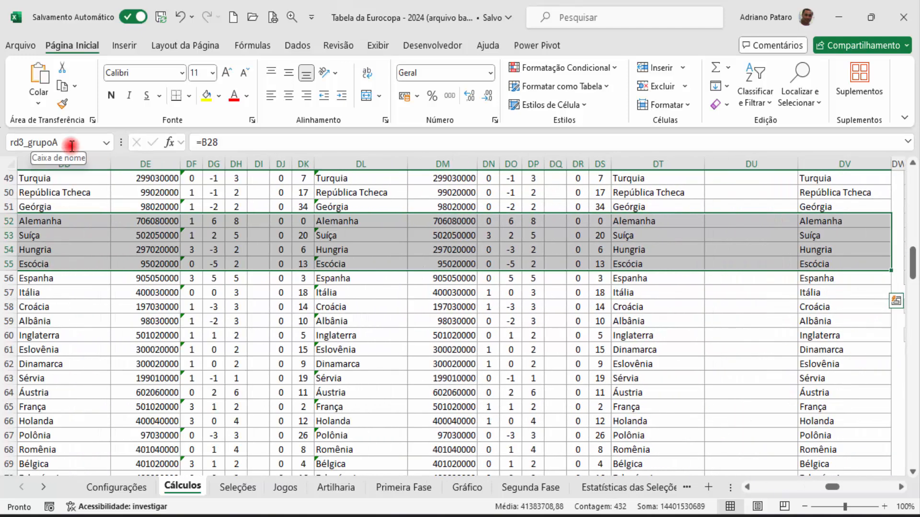
{"action": "left_click", "coordinate": [304, 264]}
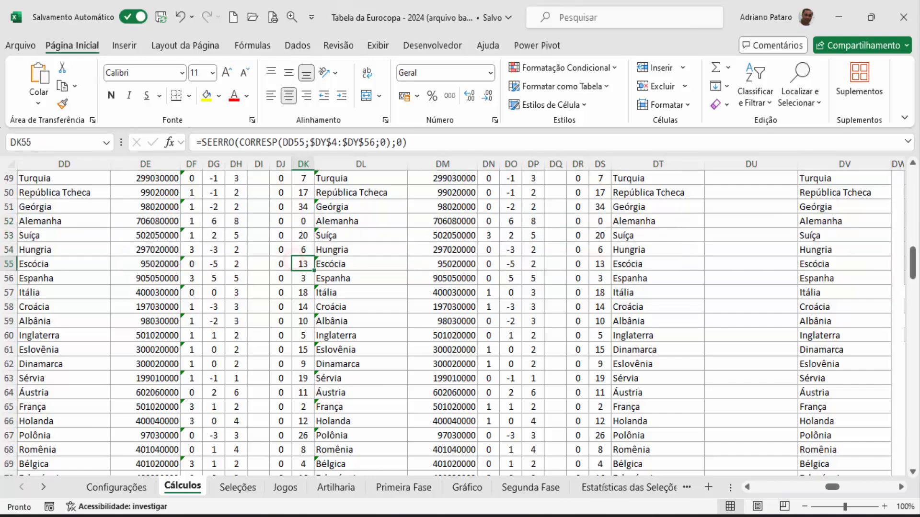
Enter the formula =rd3_grupoA in cell B183, below the empty table at the end of the calculations.
{"action": "left_click_drag", "start_coordinate": [833, 486], "coordinate": [750, 489]}
{"action": "left_click_drag", "start_coordinate": [911, 269], "coordinate": [914, 431]}
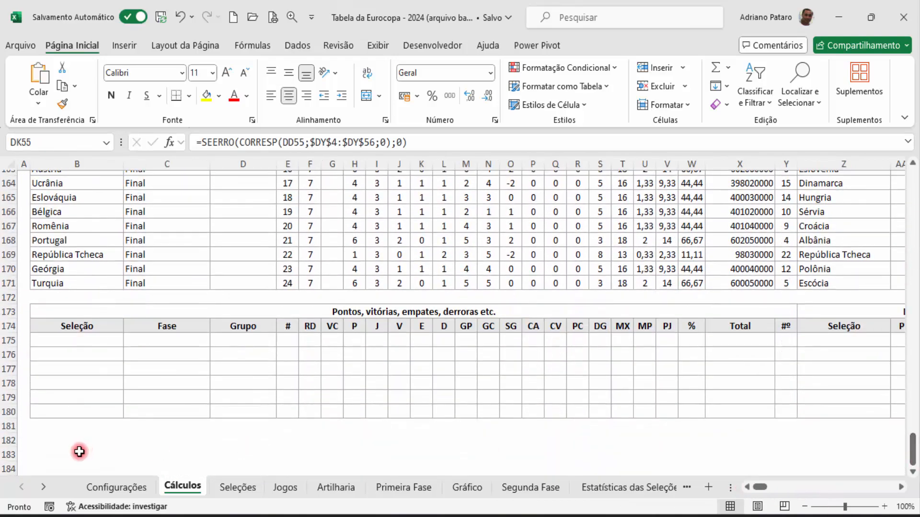
{"action": "scroll", "coordinate": [78, 452], "scroll_direction": "down", "scroll_amount": 3}
{"action": "left_click", "coordinate": [67, 329]}
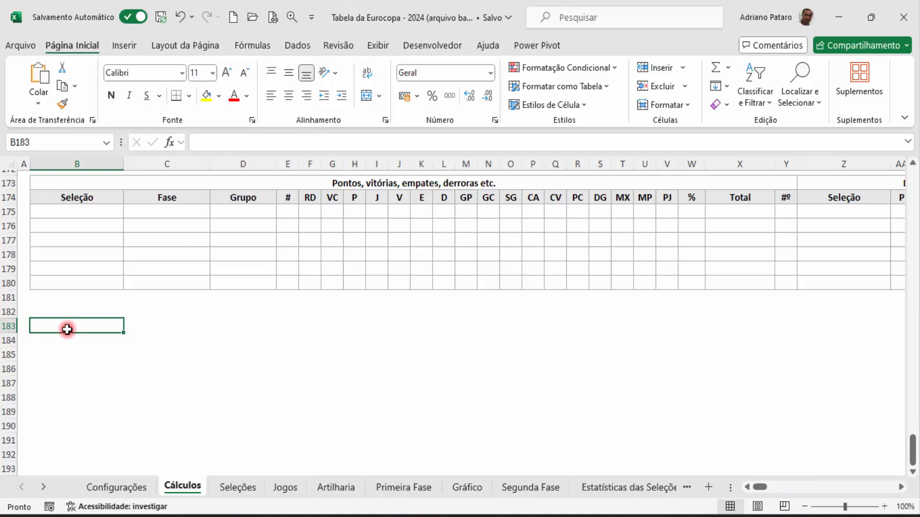
{"action": "type", "text": "=rd3_"}
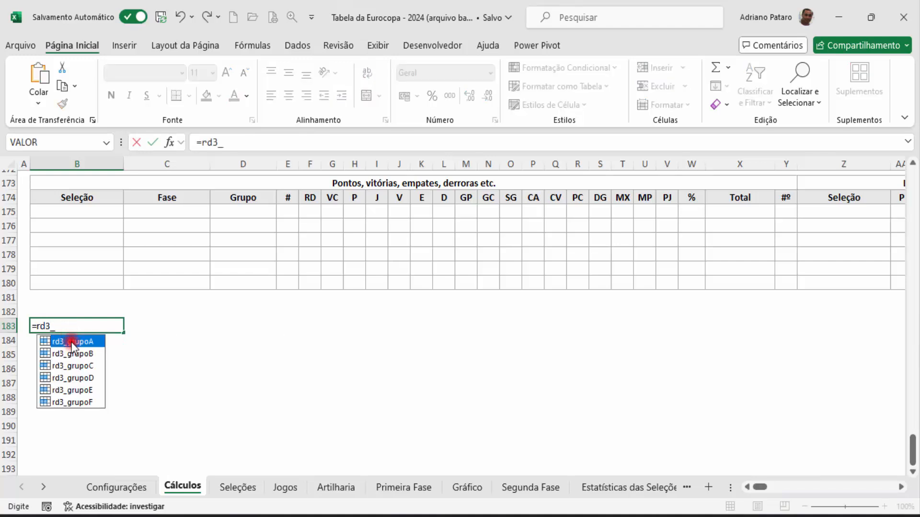
{"action": "double_click", "coordinate": [71, 341]}
{"action": "key", "text": "Return"}
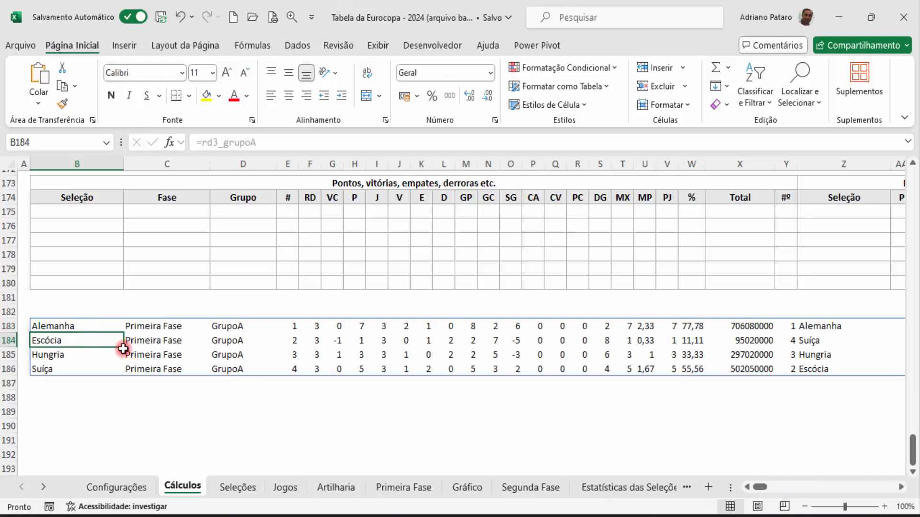
Examine the spilled GrupoA rows up to Classificação Final and select row 183's cells to count the columns.
{"action": "left_click_drag", "start_coordinate": [767, 486], "coordinate": [841, 487]}
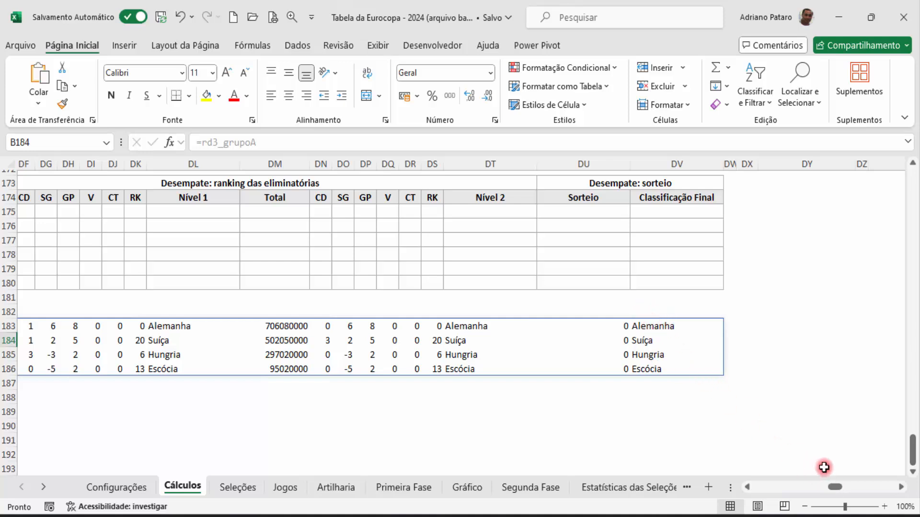
{"action": "left_click_drag", "start_coordinate": [832, 487], "coordinate": [743, 486]}
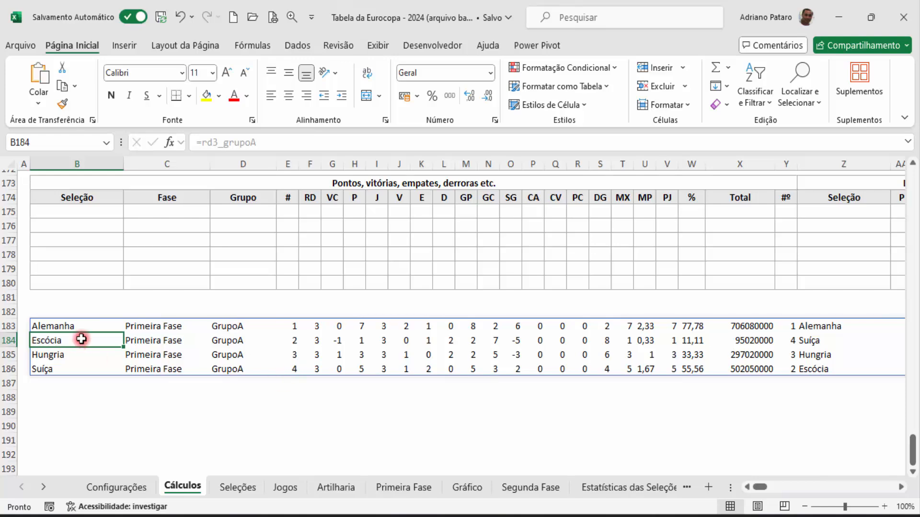
{"action": "left_click_drag", "start_coordinate": [82, 329], "coordinate": [724, 330]}
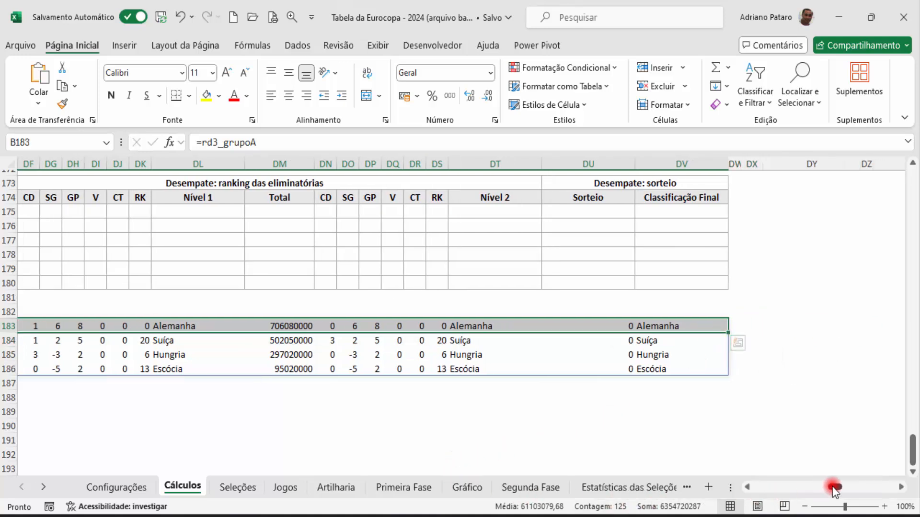
{"action": "left_click_drag", "start_coordinate": [832, 486], "coordinate": [732, 493]}
{"action": "left_click", "coordinate": [78, 326]}
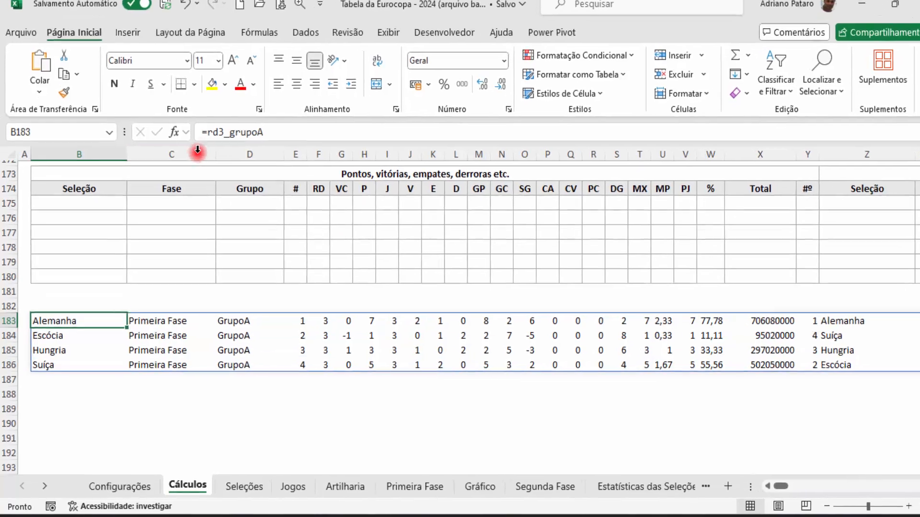
Wrap B183's range name in ÍNDICE to return only column 125, giving =ÍNDICE(rd3_grupoA;;125).
{"action": "left_click", "coordinate": [202, 144]}
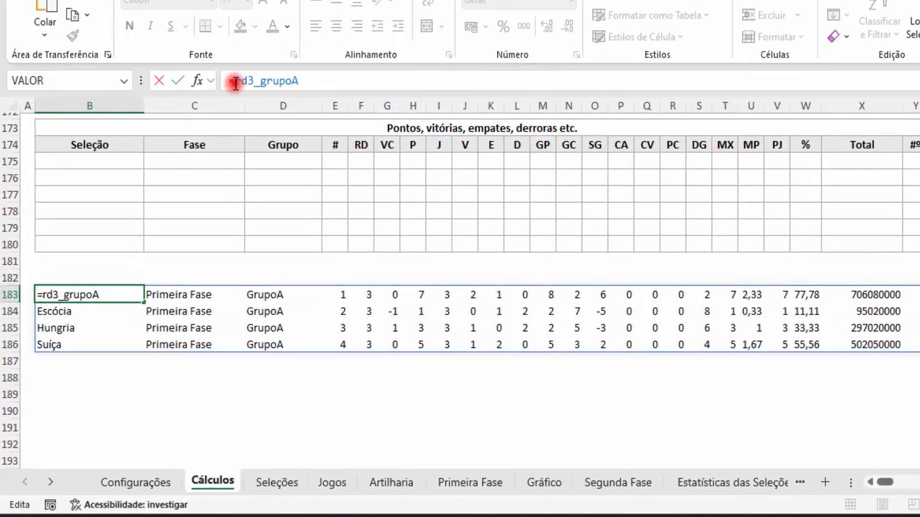
{"action": "type", "text": "ín"}
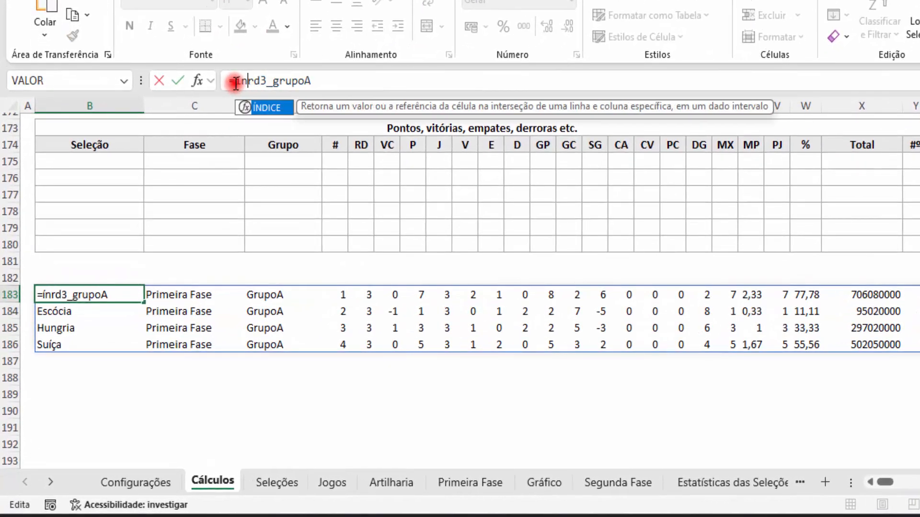
{"action": "key", "text": "Tab"}
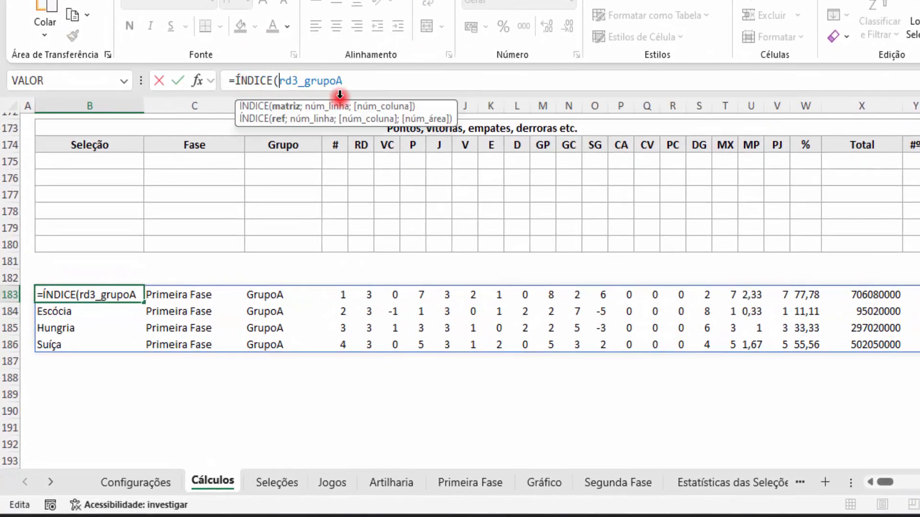
{"action": "left_click", "coordinate": [354, 80]}
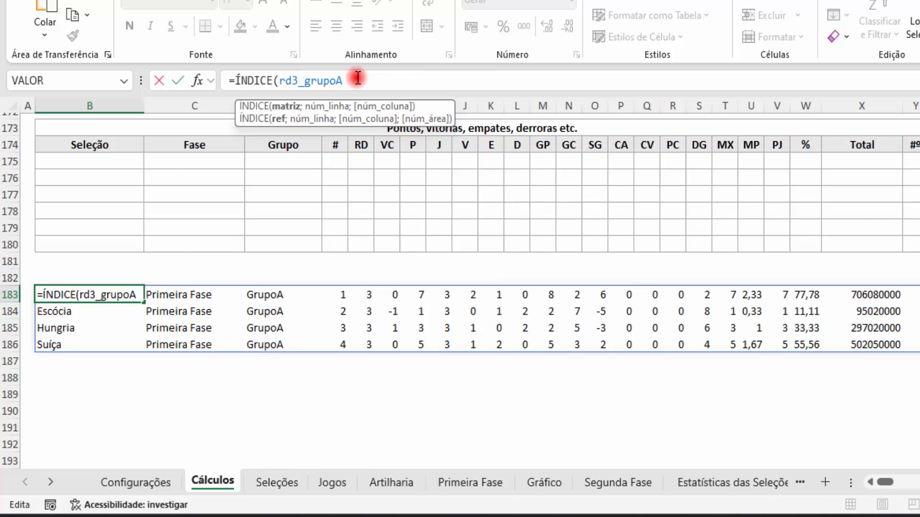
{"action": "type", "text": ";"}
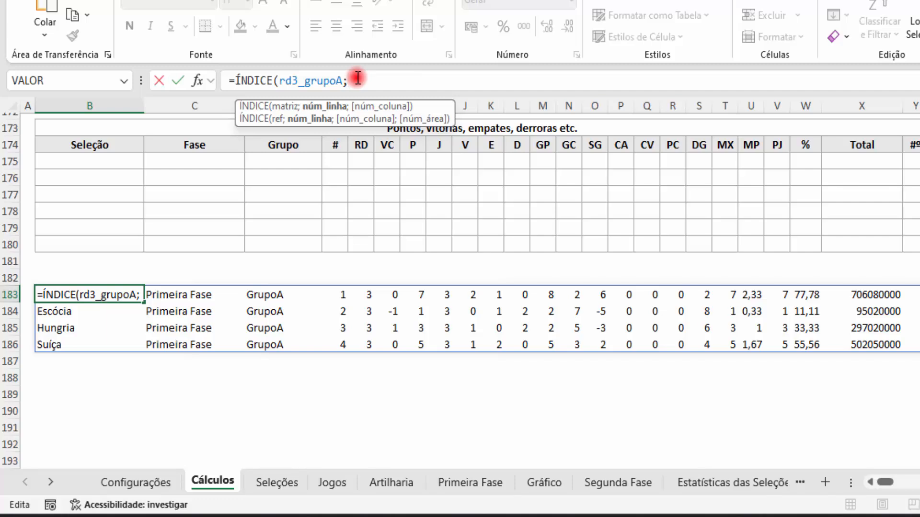
{"action": "type", "text": ";"}
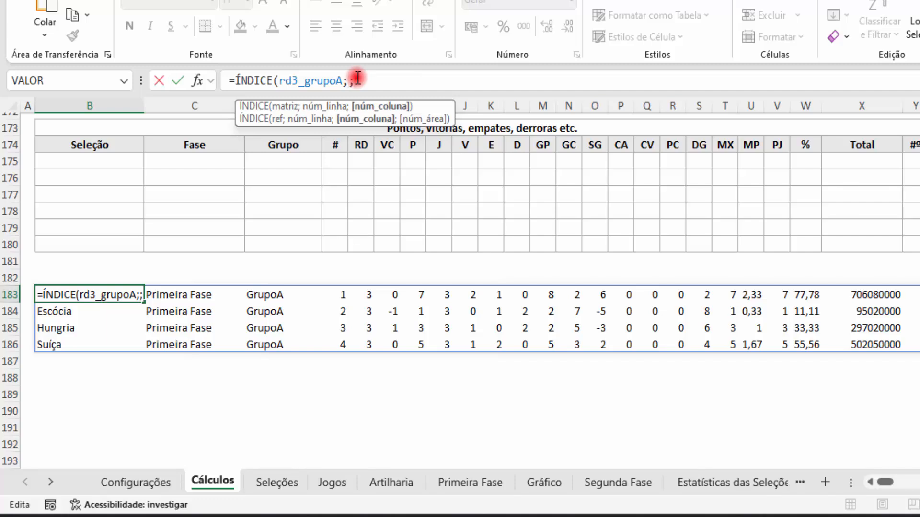
{"action": "type", "text": "125"}
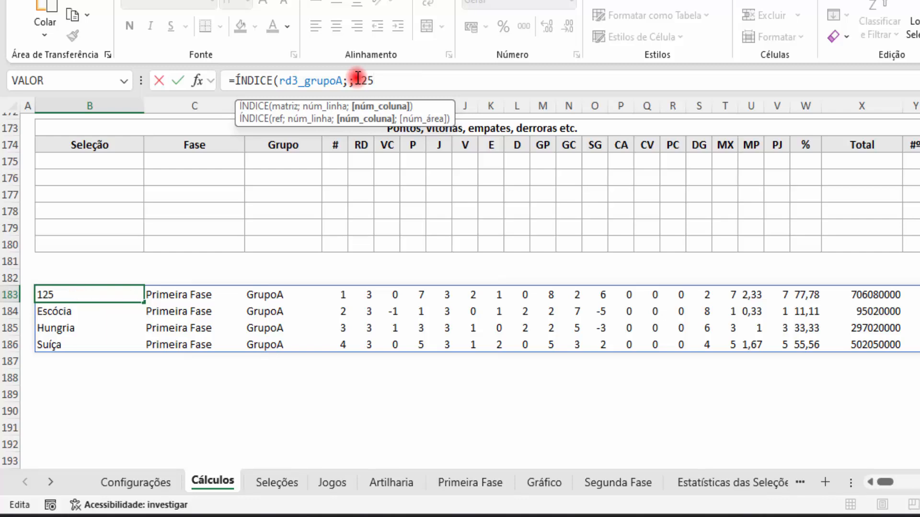
{"action": "type", "text": ")"}
{"action": "key", "text": "Return"}
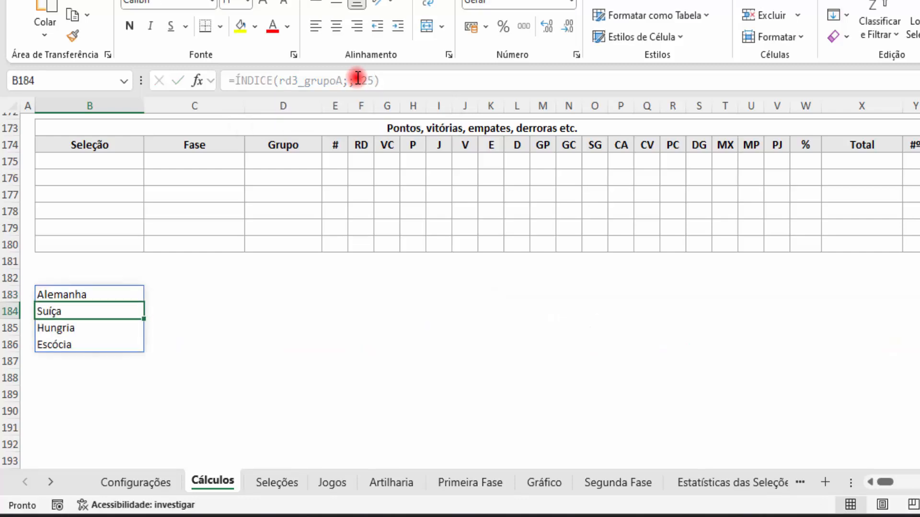
Nest B183's ÍNDICE in an exact-match CORRESP for "Hungria", giving =CORRESP("Hungria";ÍNDICE(rd3_grupoA;;125);0).
{"action": "left_click", "coordinate": [131, 295]}
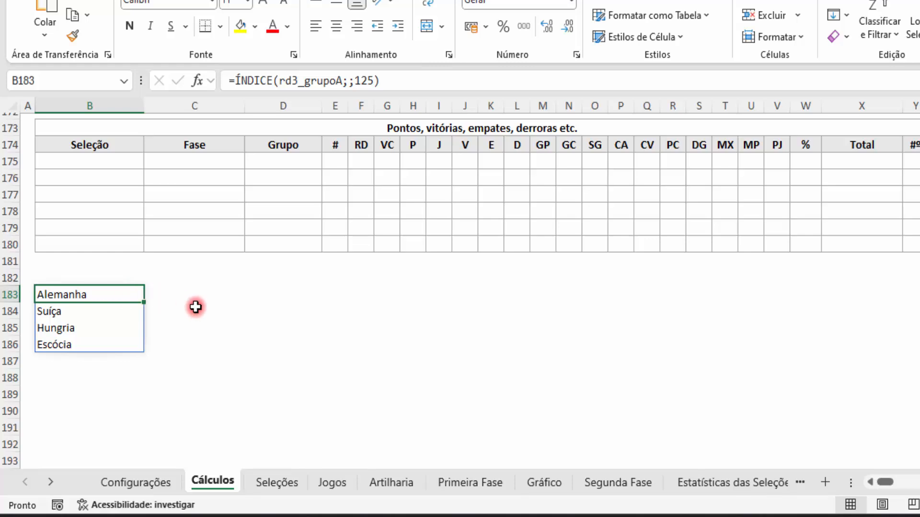
{"action": "left_click", "coordinate": [238, 81]}
{"action": "type", "text": "corr"}
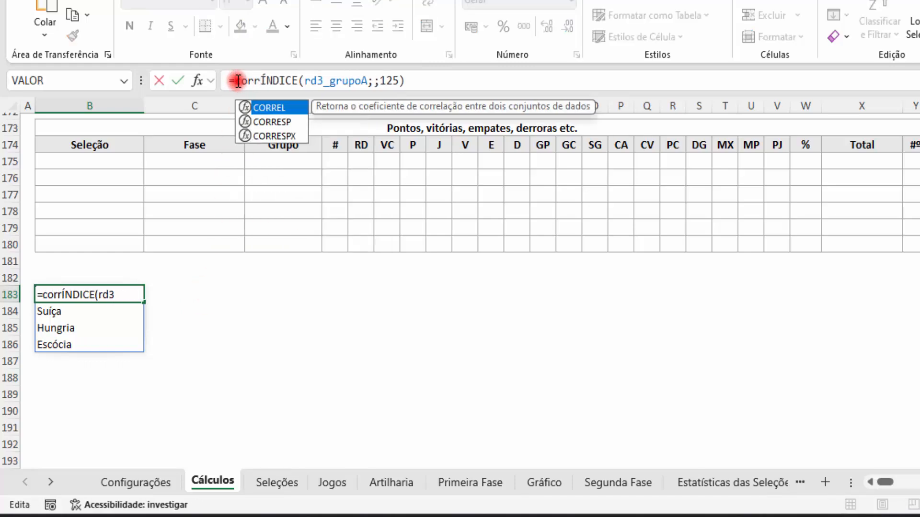
{"action": "double_click", "coordinate": [280, 123]}
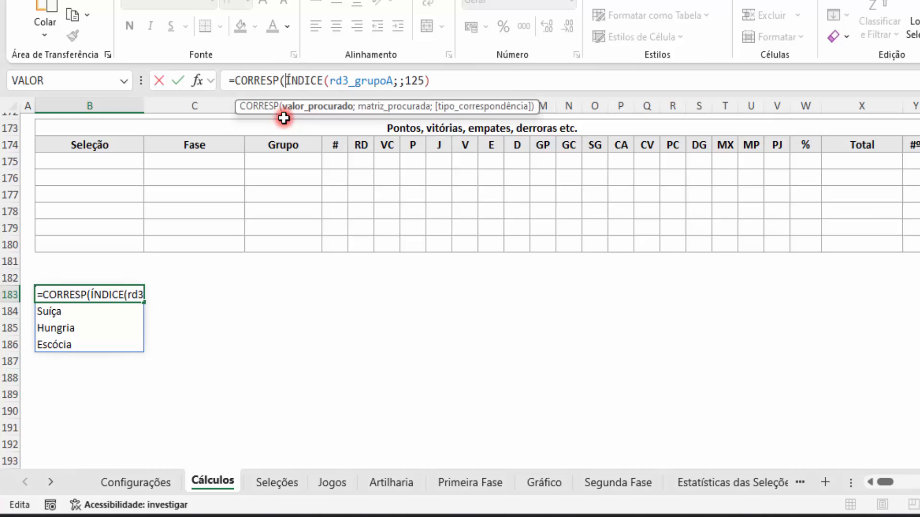
{"action": "type", "text": "\"Hungria\""}
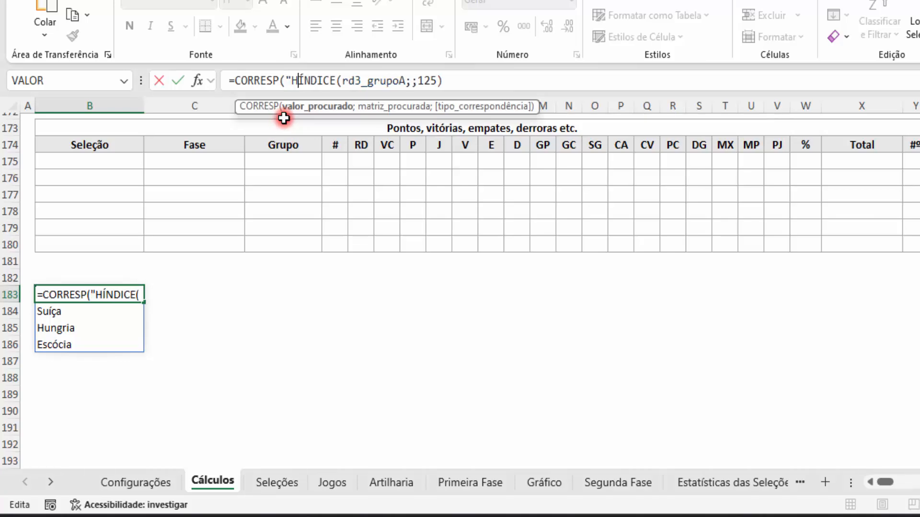
{"action": "type", "text": ";"}
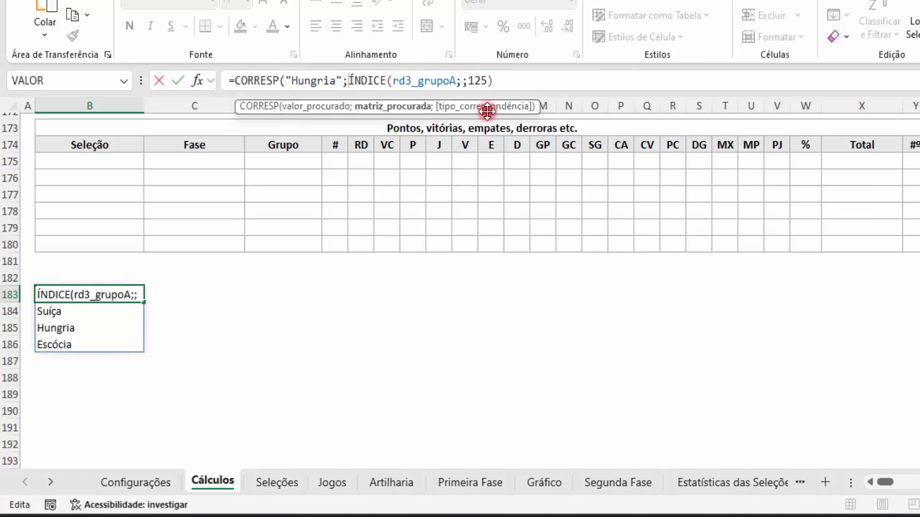
{"action": "left_click", "coordinate": [532, 88]}
{"action": "type", "text": ";0)"}
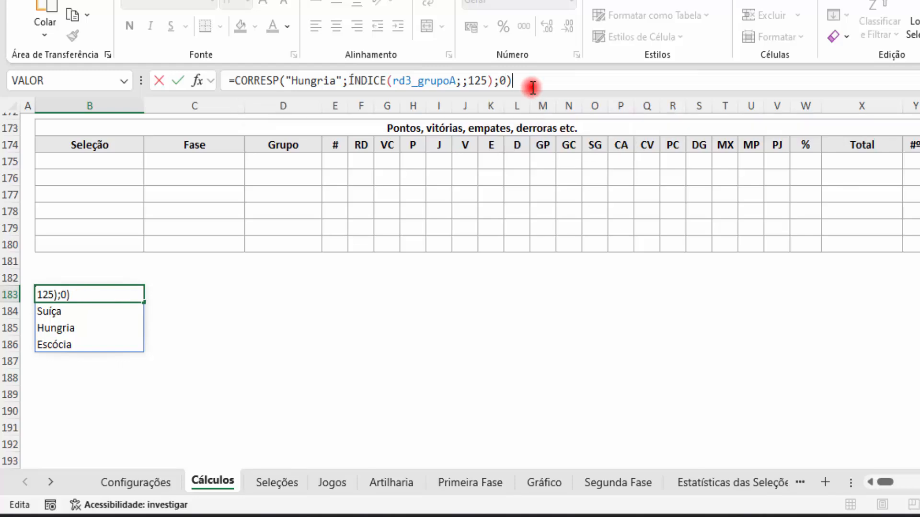
{"action": "key", "text": "Return"}
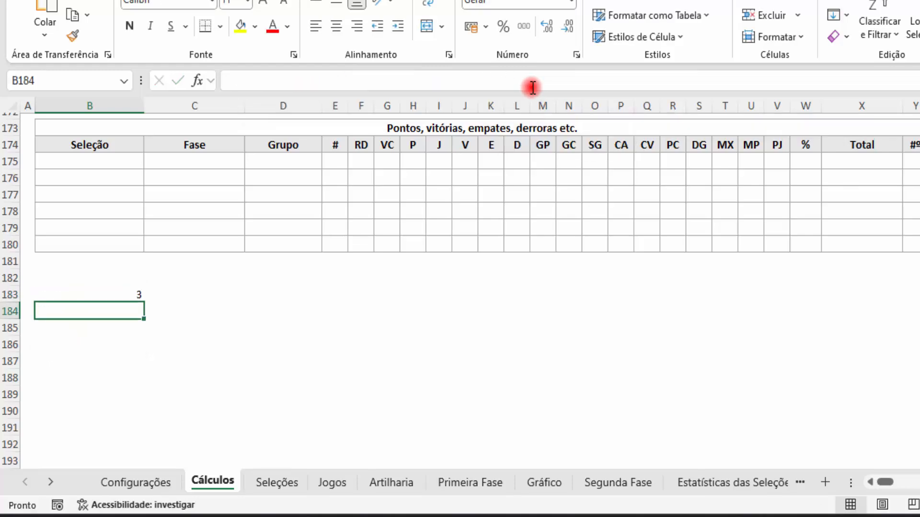
Review the range name and column number arguments in B183's formula without changing it.
{"action": "left_click", "coordinate": [126, 293]}
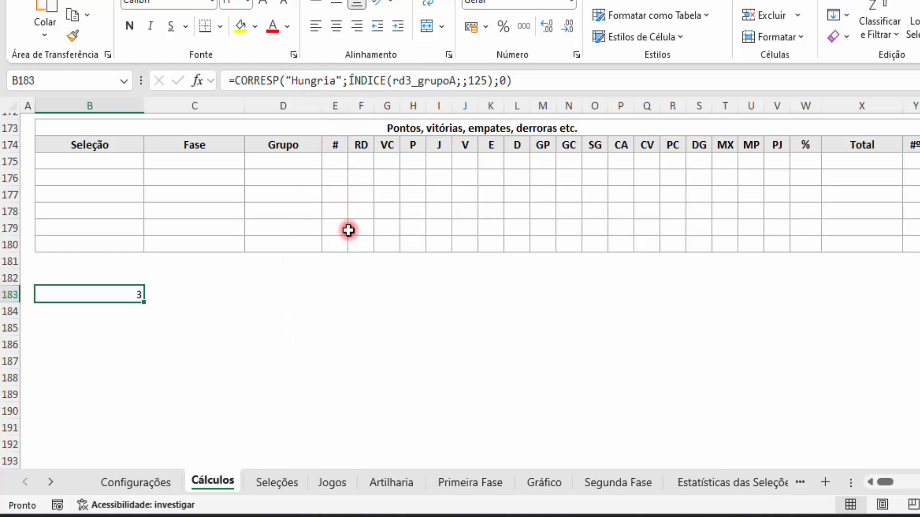
{"action": "left_click", "coordinate": [413, 80]}
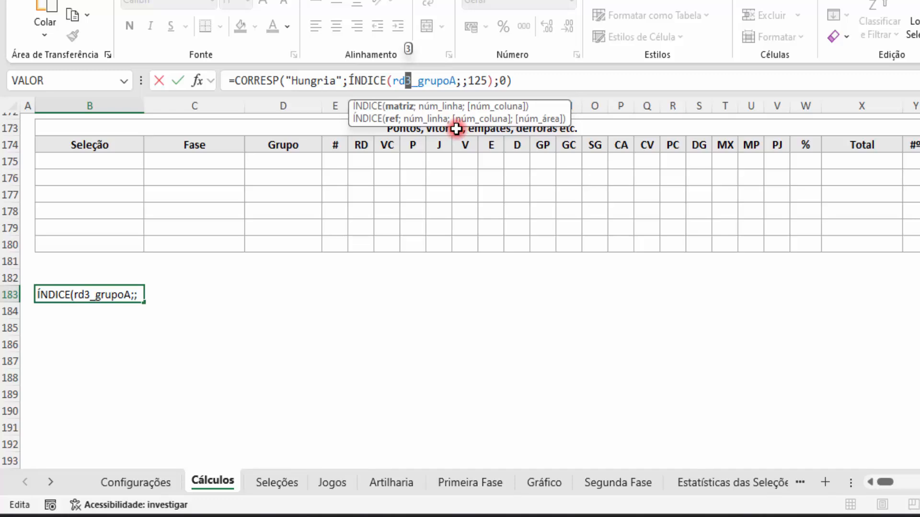
{"action": "left_click", "coordinate": [457, 82]}
{"action": "type", "text": ";"}
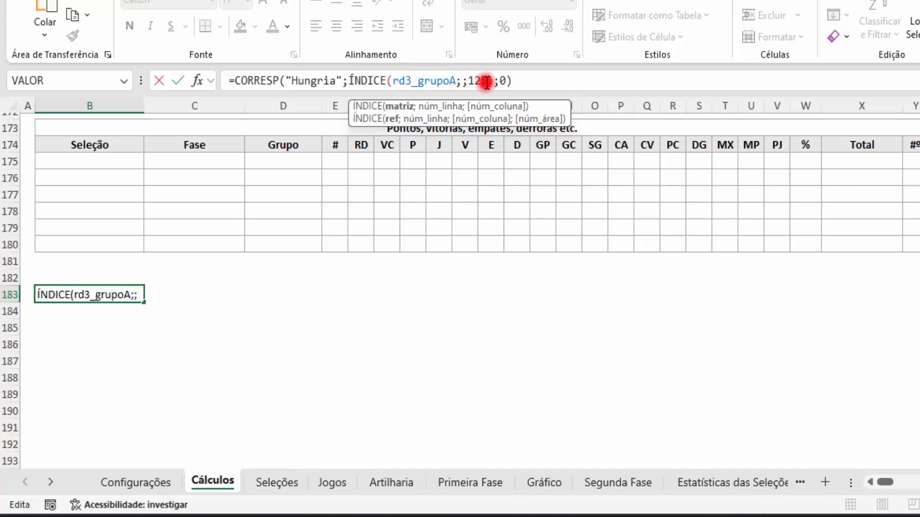
{"action": "left_click_drag", "start_coordinate": [481, 82], "coordinate": [472, 81]}
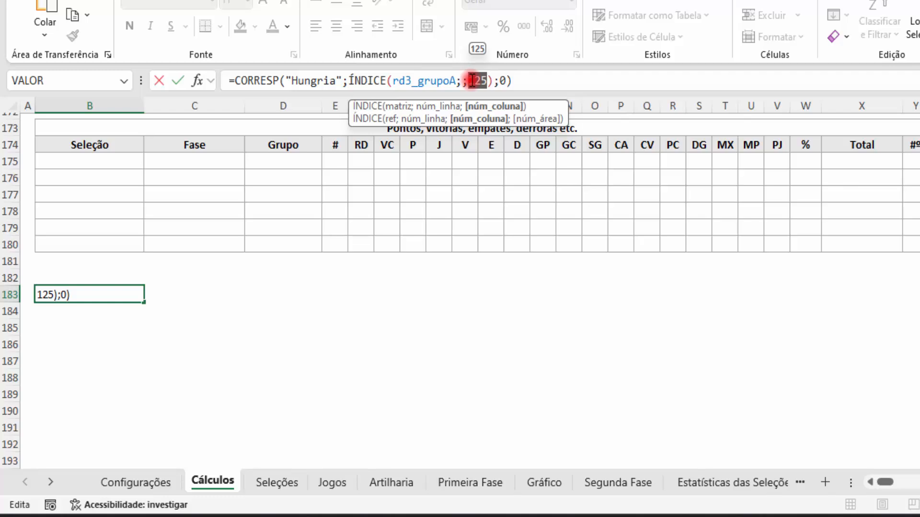
{"action": "key", "text": "Escape"}
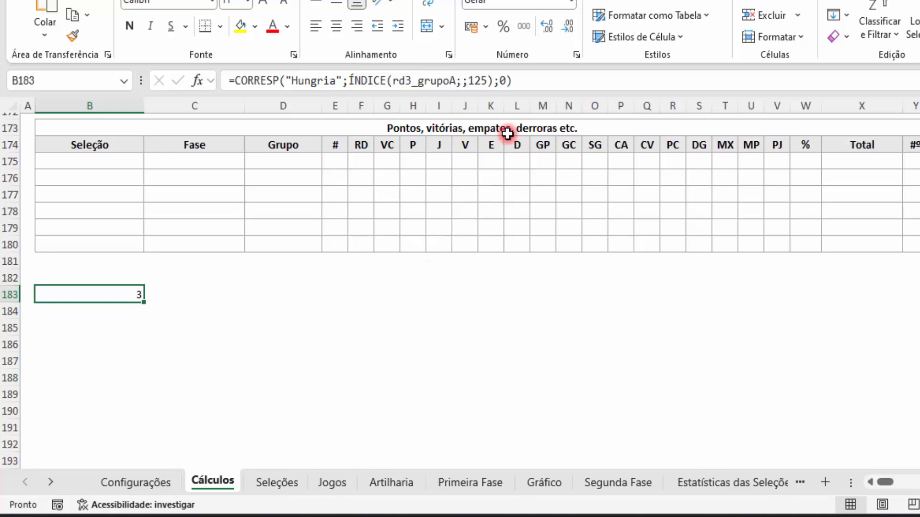
Copy B183's entire CORRESP formula and clear the test cell.
{"action": "left_click", "coordinate": [525, 78]}
{"action": "left_click_drag", "start_coordinate": [512, 80], "coordinate": [216, 96]}
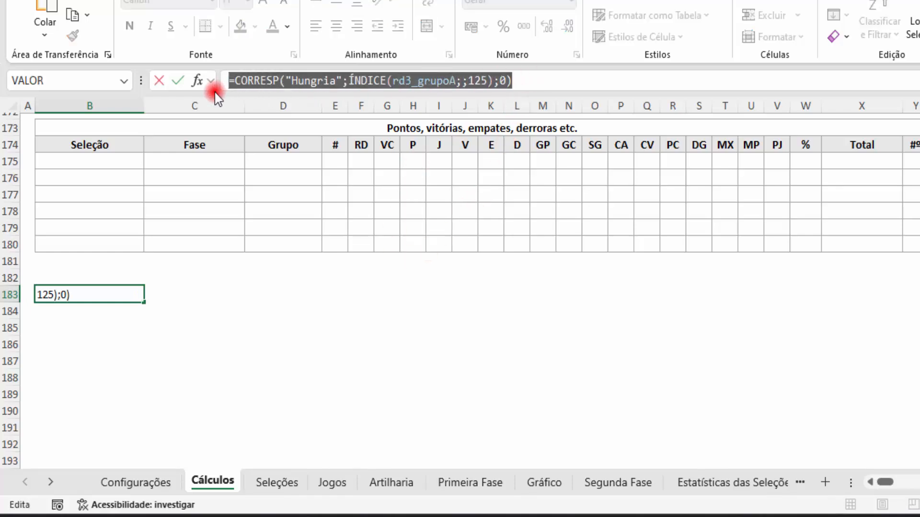
{"action": "key", "text": "Escape"}
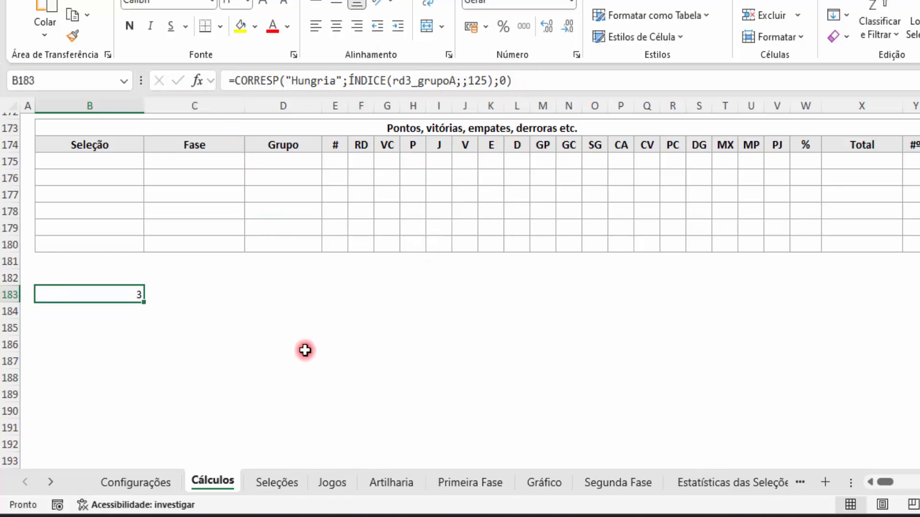
{"action": "key", "text": "Delete"}
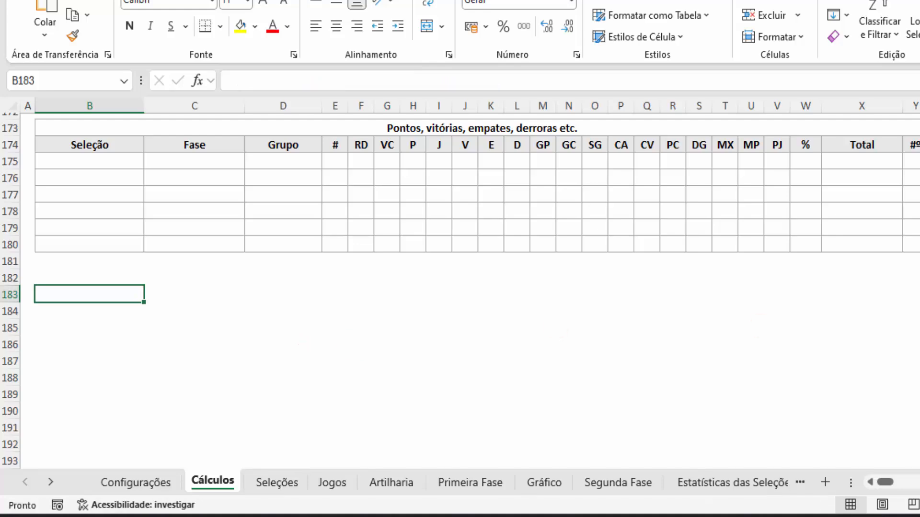
Paste the copied formula into EL4 of the Gráfico table and replace the "Hungria" lookup value with EJ4.
{"action": "scroll", "coordinate": [460, 287], "scroll_direction": "up", "scroll_amount": 20}
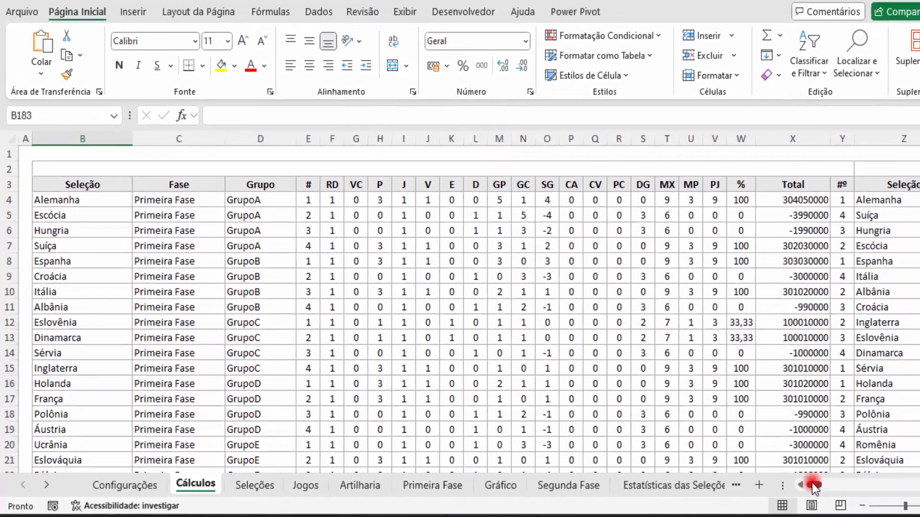
{"action": "left_click_drag", "start_coordinate": [812, 483], "coordinate": [829, 483]}
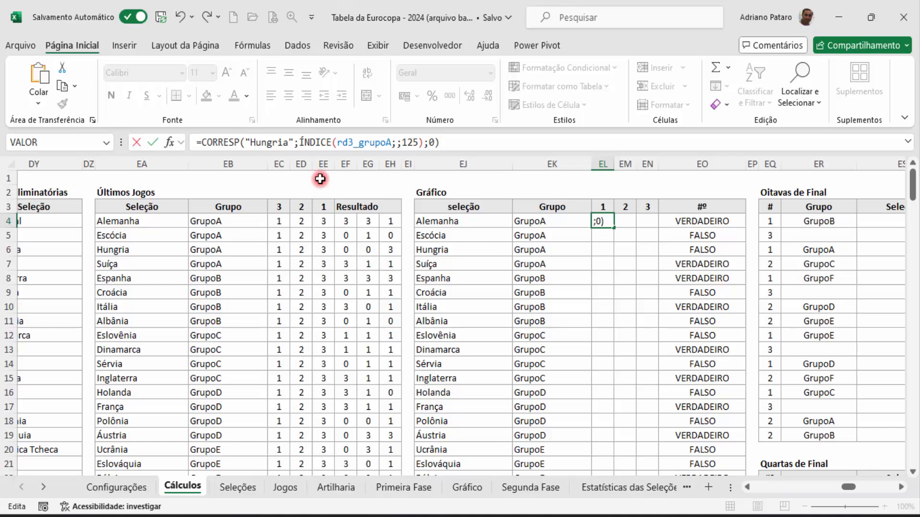
{"action": "left_click_drag", "start_coordinate": [294, 142], "coordinate": [249, 142]}
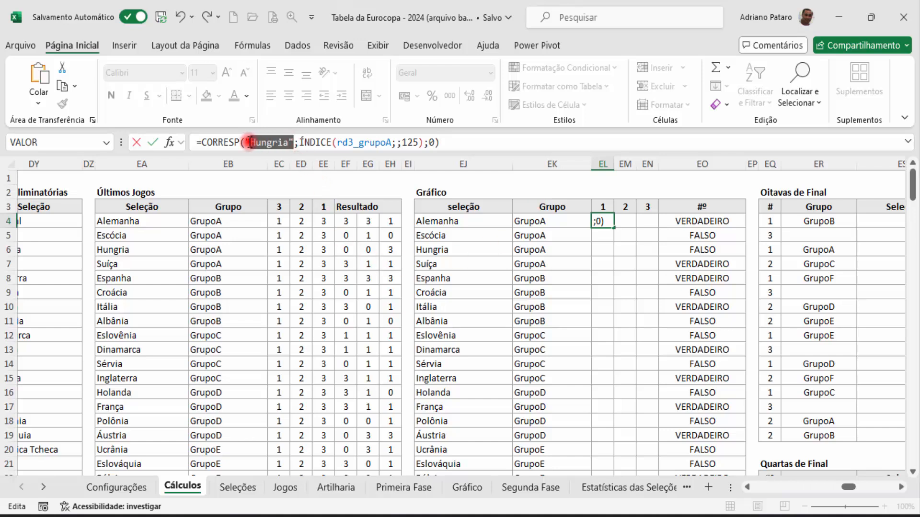
{"action": "left_click", "coordinate": [467, 222]}
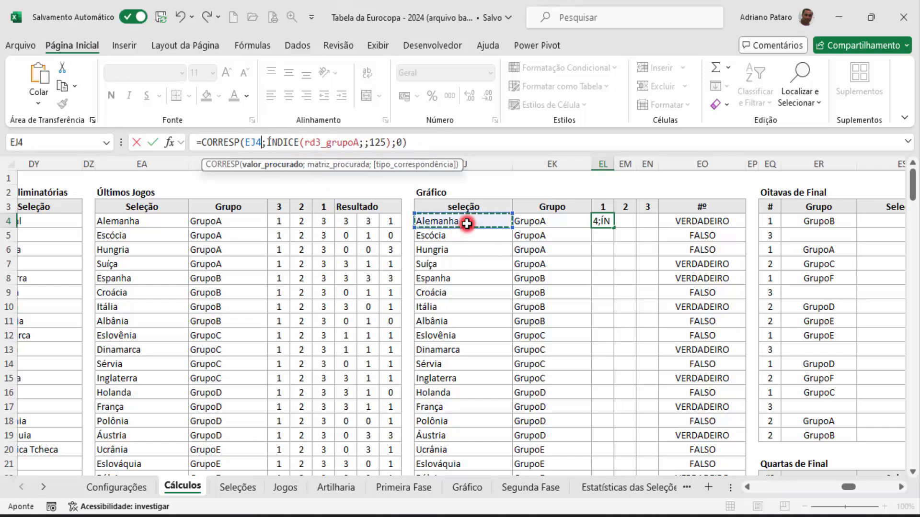
Replace column number 125 in EL4's ÍNDICE with a nested CORRESP whose lookup value is "Classificação Final".
{"action": "left_click_drag", "start_coordinate": [369, 142], "coordinate": [385, 143]}
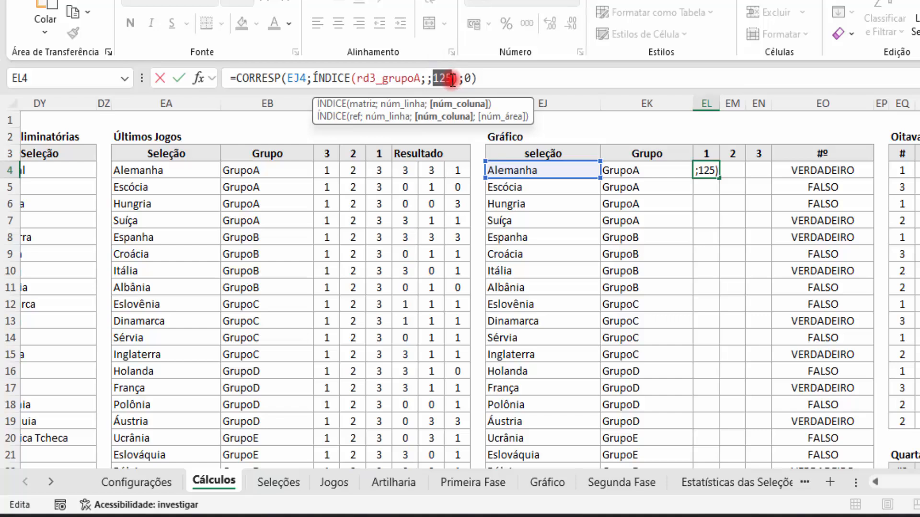
{"action": "type", "text": "corr"}
{"action": "key", "text": "Down"}
{"action": "key", "text": "Tab"}
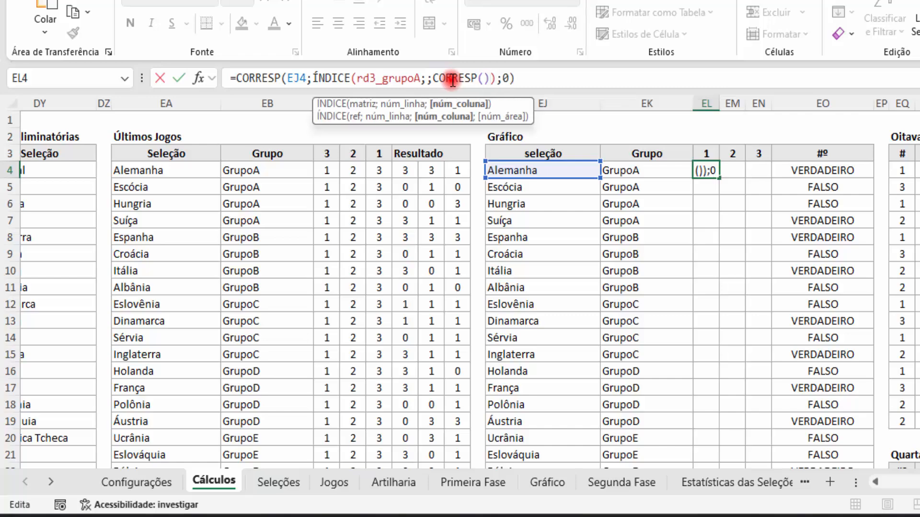
{"action": "left_click", "coordinate": [199, 78]}
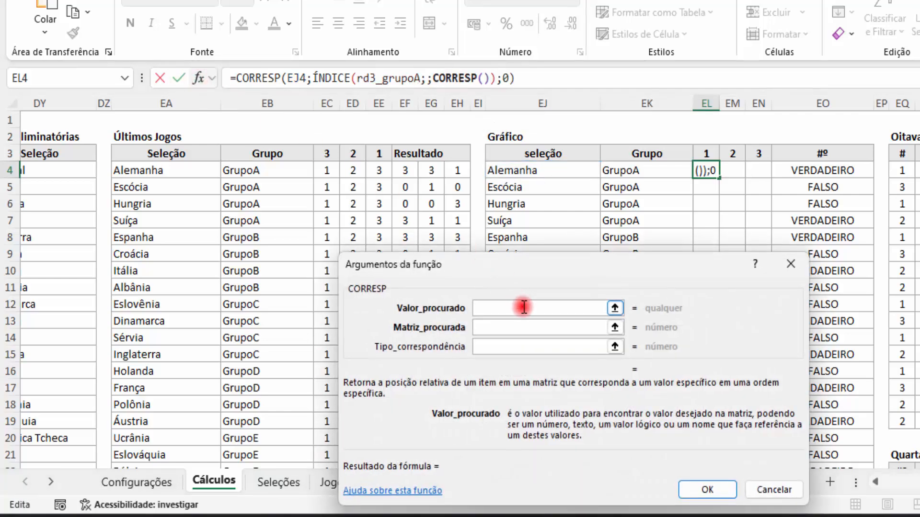
{"action": "scroll", "coordinate": [460, 206], "scroll_direction": "left", "scroll_amount": 3}
{"action": "scroll", "coordinate": [898, 431], "scroll_direction": "left", "scroll_amount": 3}
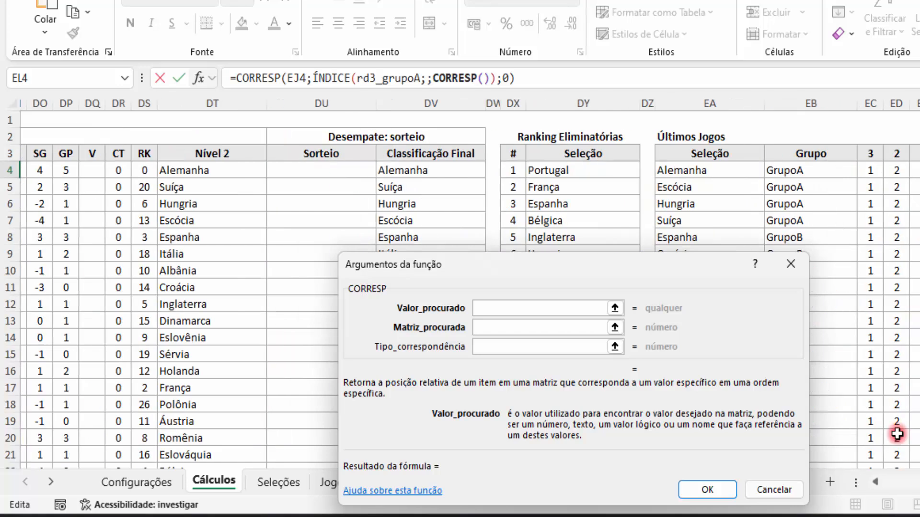
{"action": "left_click", "coordinate": [520, 308]}
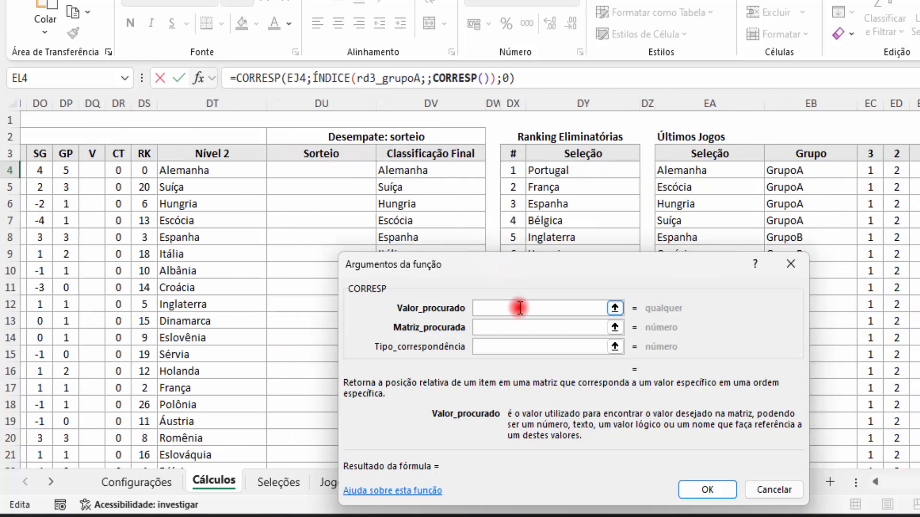
{"action": "type", "text": "Classificação Final"}
{"action": "key", "text": "Tab"}
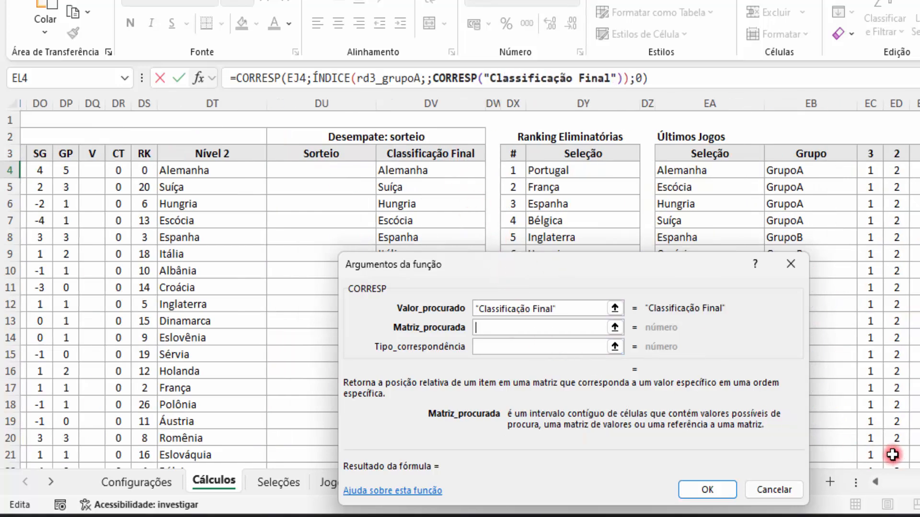
Set the nested CORRESP's lookup array to the header row $B$3:$DV$3 with match type 0, and confirm the formula.
{"action": "left_click_drag", "start_coordinate": [918, 482], "coordinate": [865, 481]}
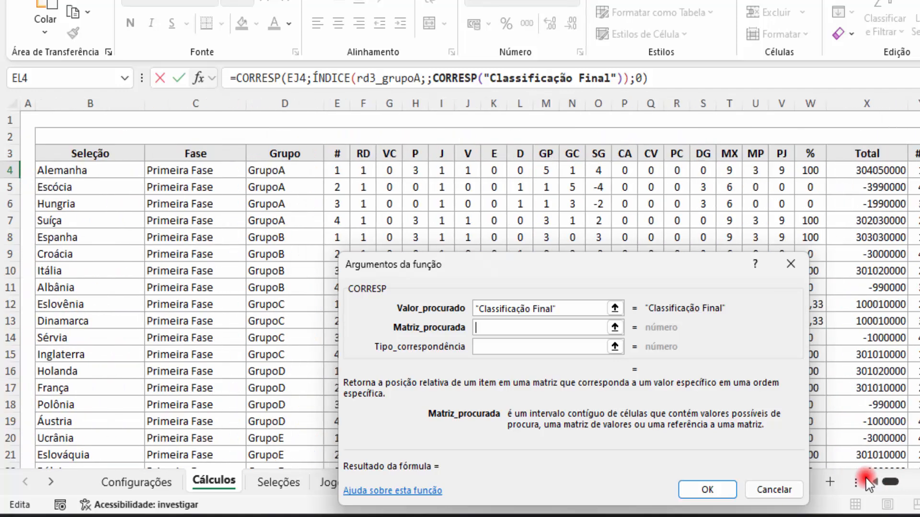
{"action": "left_click", "coordinate": [117, 157]}
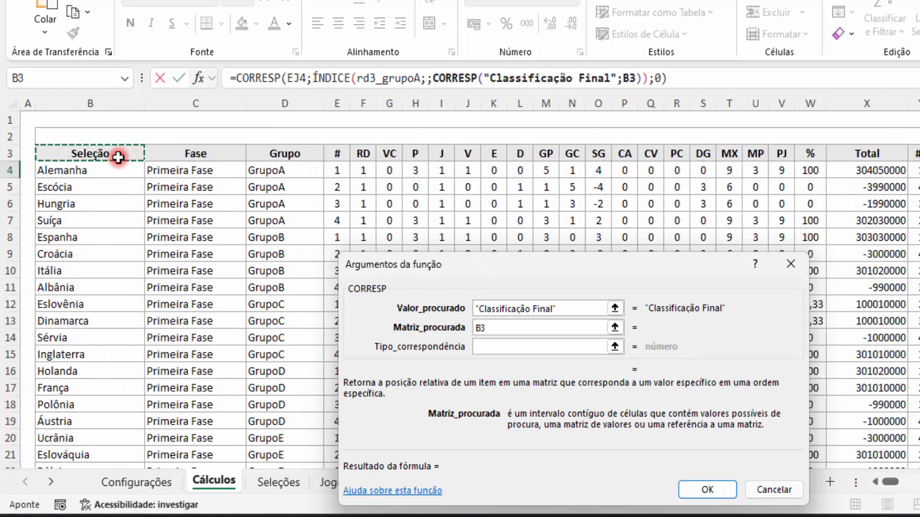
{"action": "key", "text": "ctrl+shift+Right"}
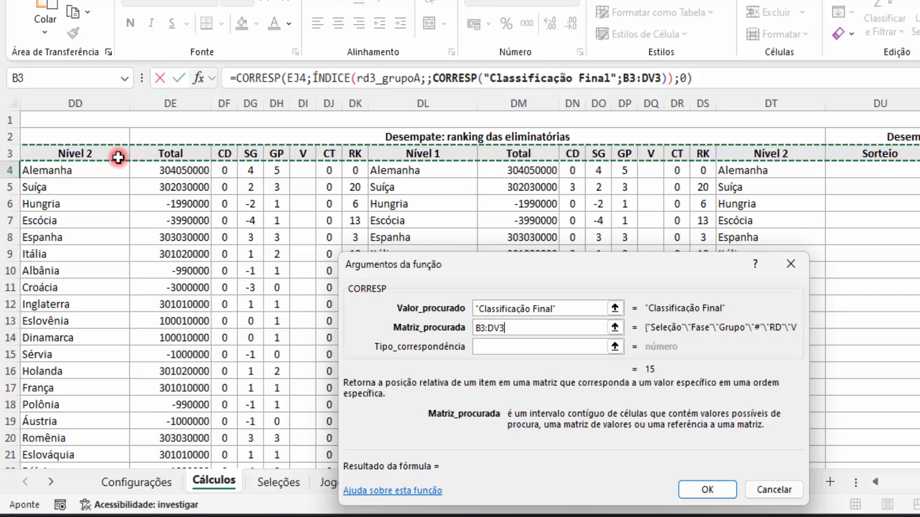
{"action": "key", "text": "F4"}
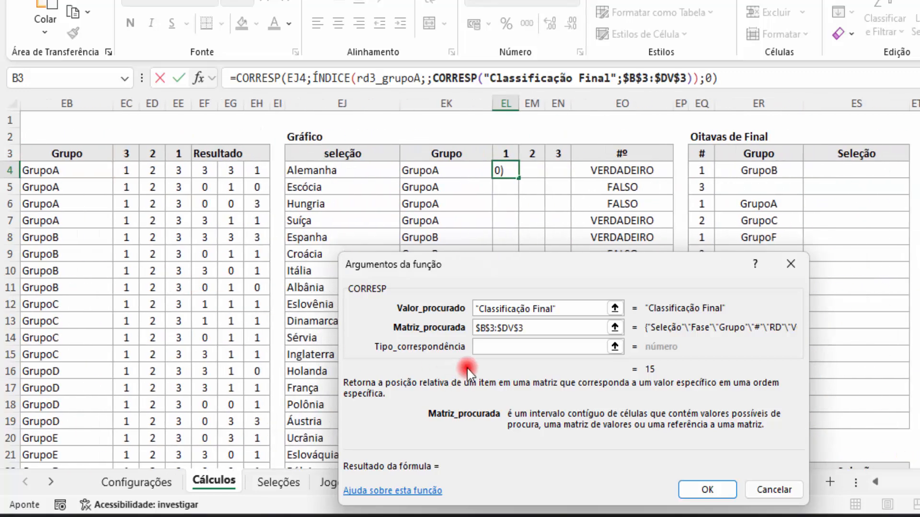
{"action": "left_click", "coordinate": [496, 346]}
{"action": "type", "text": "0"}
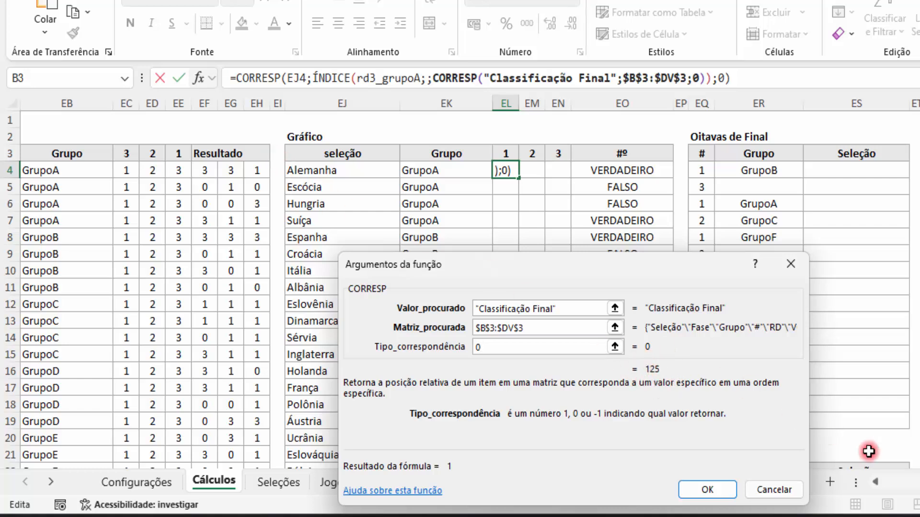
{"action": "scroll", "coordinate": [214, 180], "scroll_direction": "left", "scroll_amount": 10}
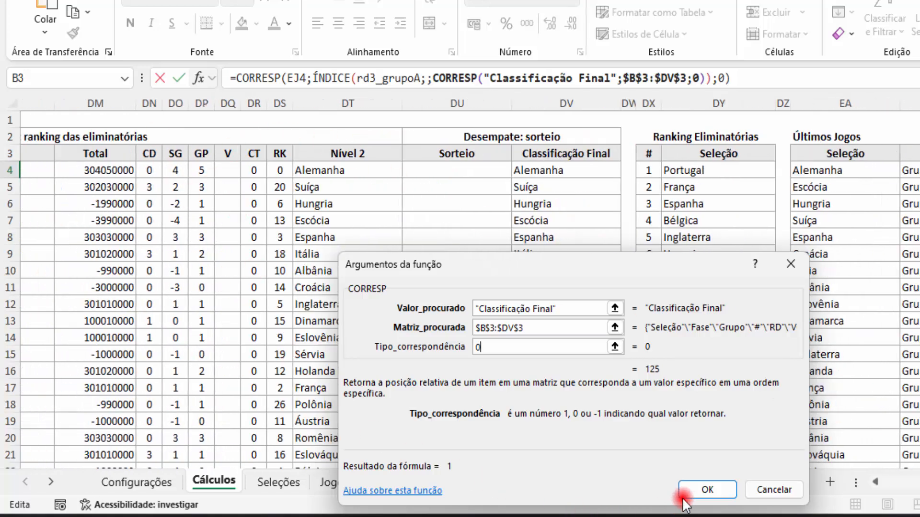
{"action": "left_click", "coordinate": [707, 490]}
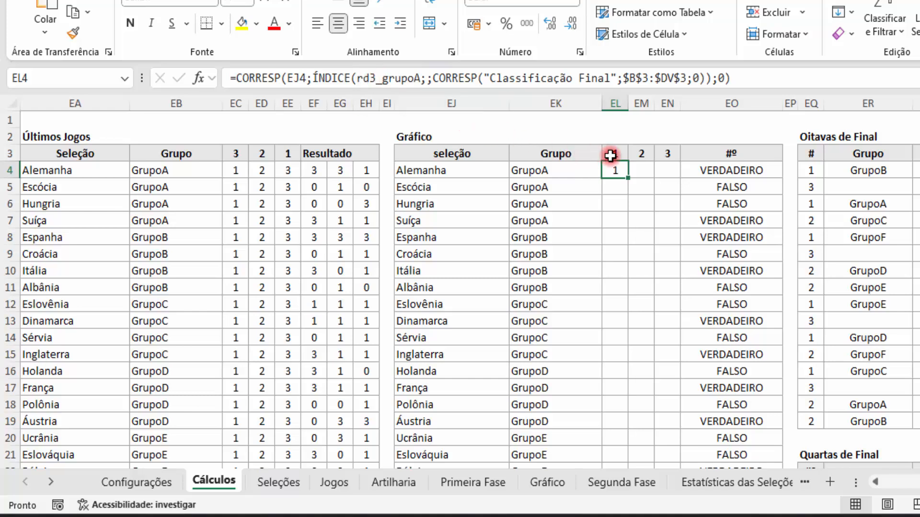
Replace the fixed rd3 prefix of the range name in EL4's ÍNDICE with "rd"&EL$3&, taking the round from the column header.
{"action": "left_click", "coordinate": [365, 79]}
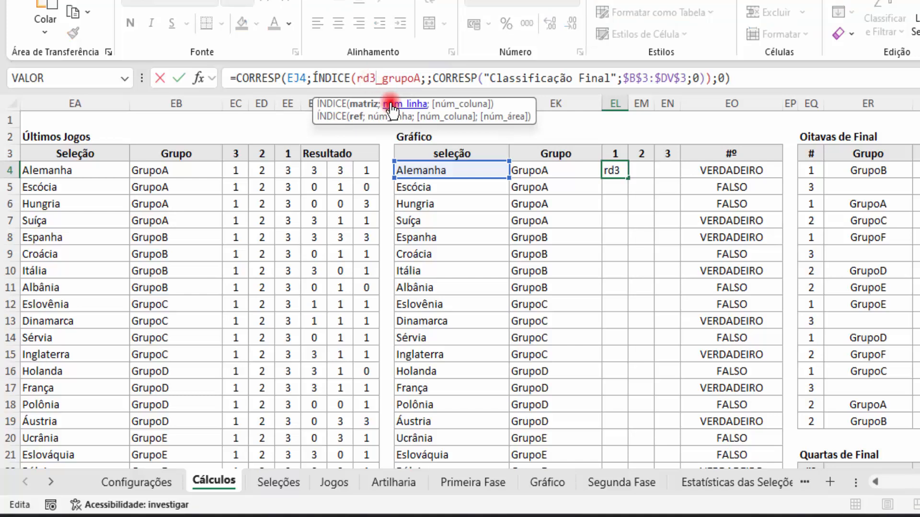
{"action": "key", "text": "Left"}
{"action": "type", "text": "\""}
{"action": "left_click", "coordinate": [356, 78]}
{"action": "type", "text": "\""}
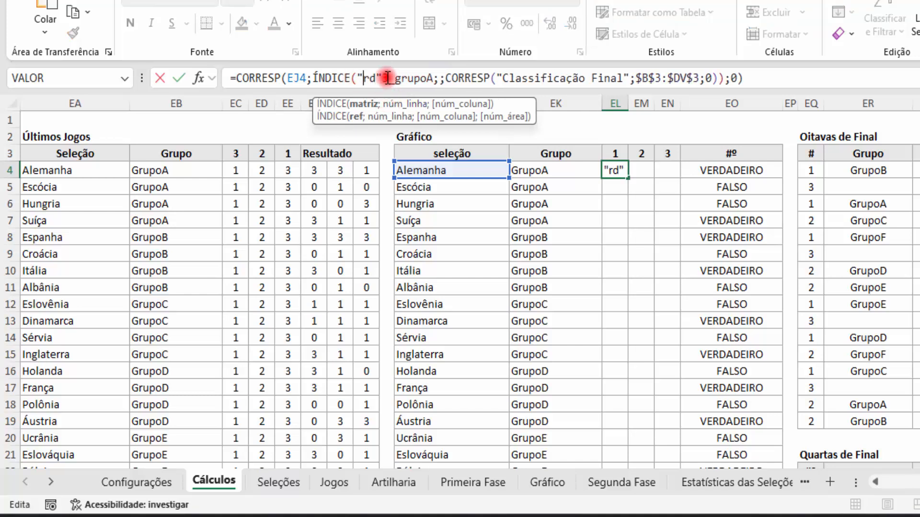
{"action": "left_click", "coordinate": [387, 78]}
{"action": "key", "text": "BackSpace"}
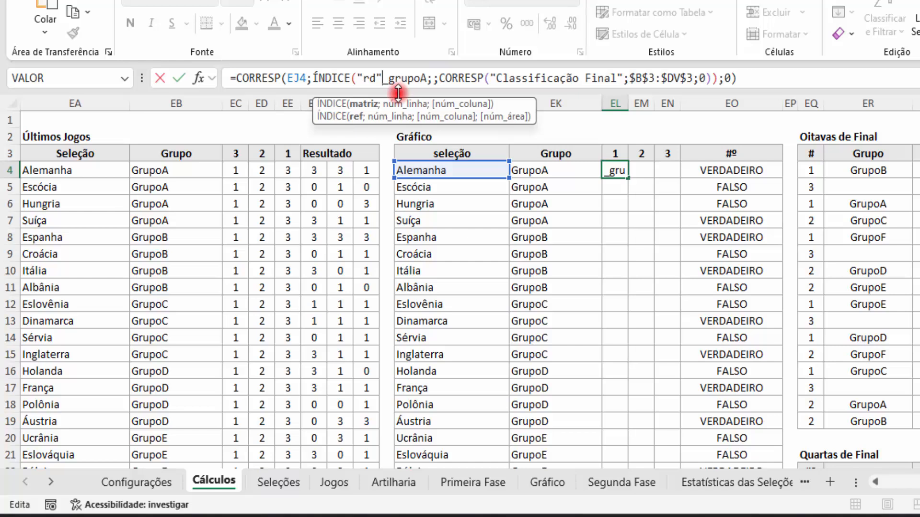
{"action": "type", "text": "&"}
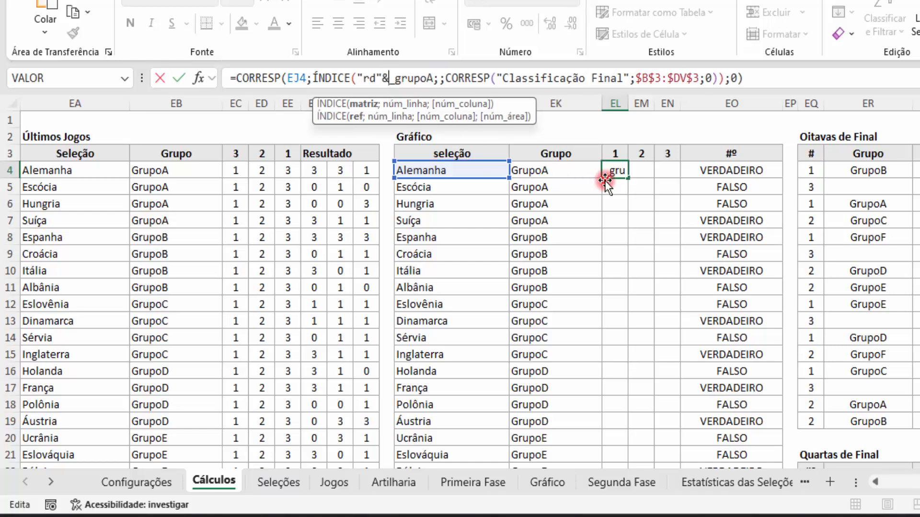
{"action": "left_click", "coordinate": [621, 153]}
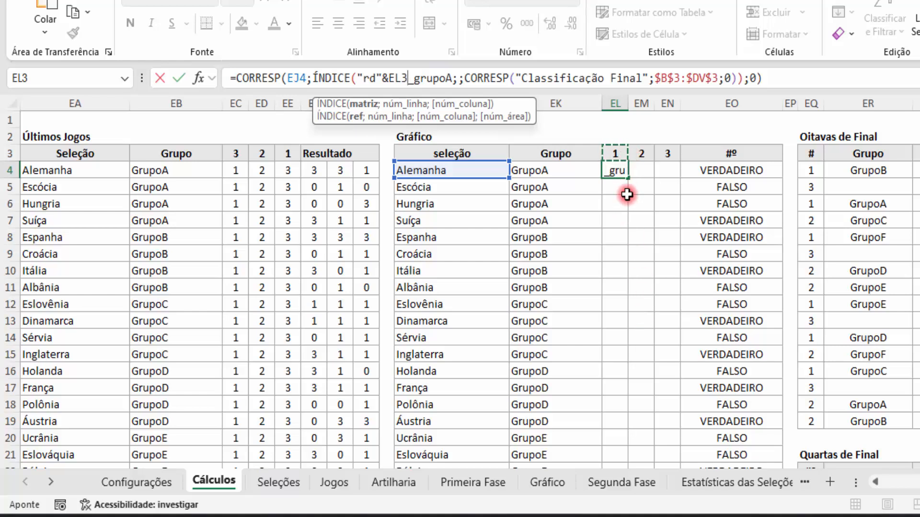
{"action": "left_click", "coordinate": [401, 78]}
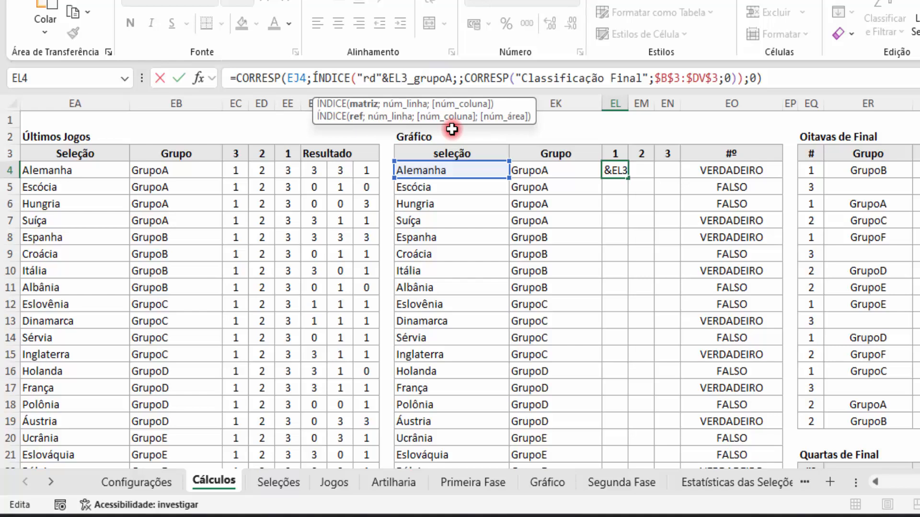
{"action": "type", "text": "$3&"}
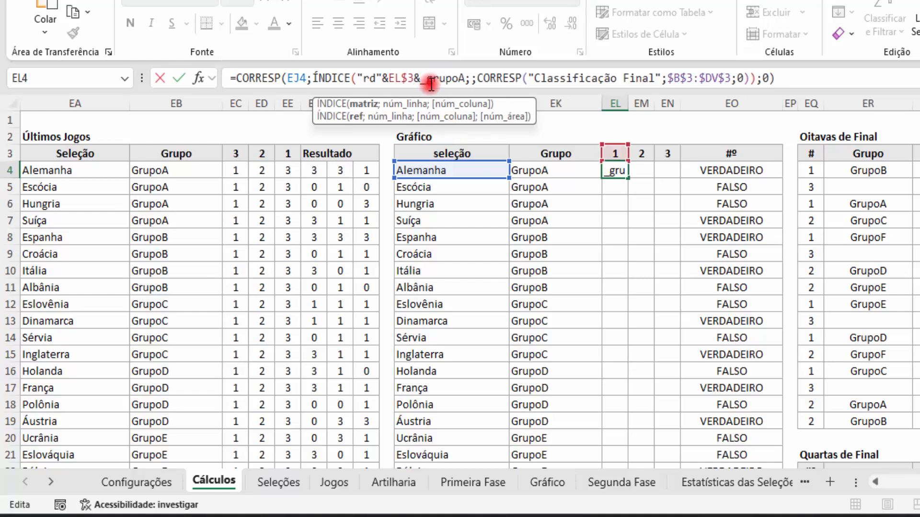
Replace the rest of the range name in EL4's ÍNDICE with "_"&EK4, taking the group from the Grupo column.
{"action": "type", "text": "\""}
{"action": "left_click", "coordinate": [433, 84]}
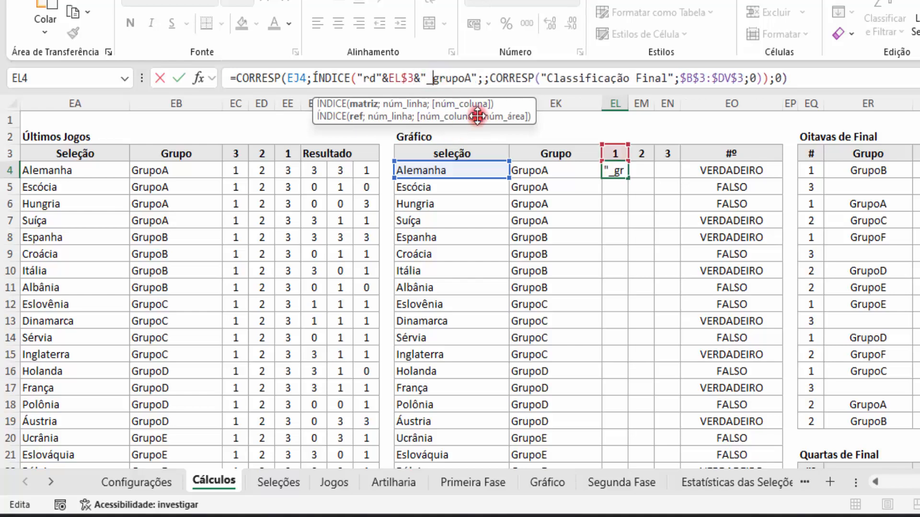
{"action": "type", "text": "\""}
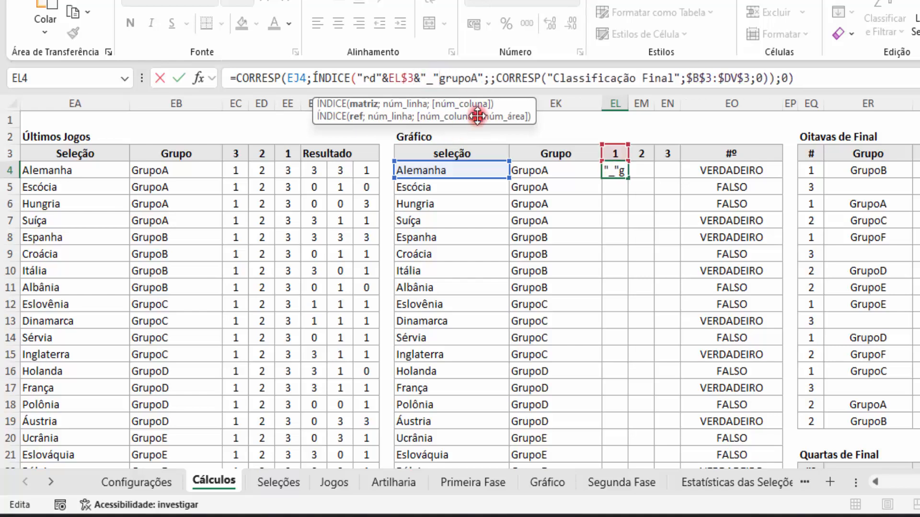
{"action": "type", "text": "&"}
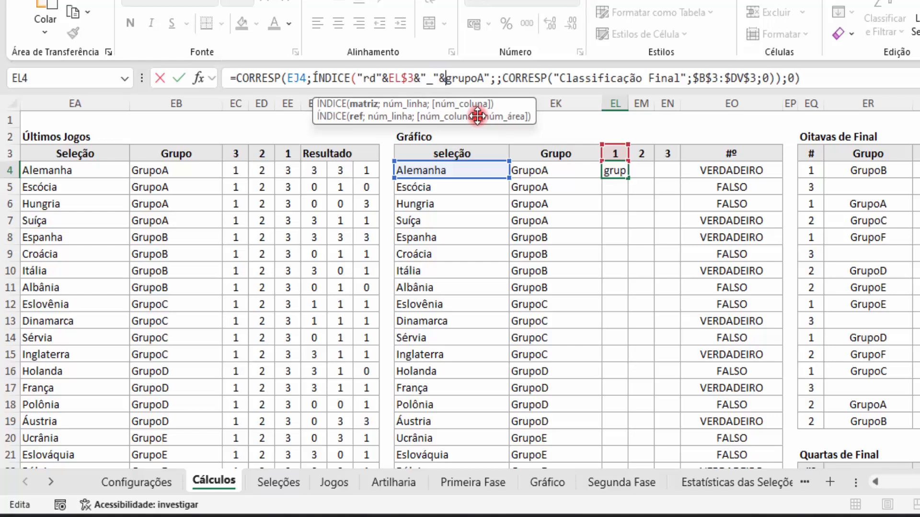
{"action": "key", "text": "Delete"}
{"action": "key", "text": "Delete"}
{"action": "key", "text": "Delete"}
{"action": "key", "text": "Delete"}
{"action": "key", "text": "Delete"}
{"action": "key", "text": "Delete"}
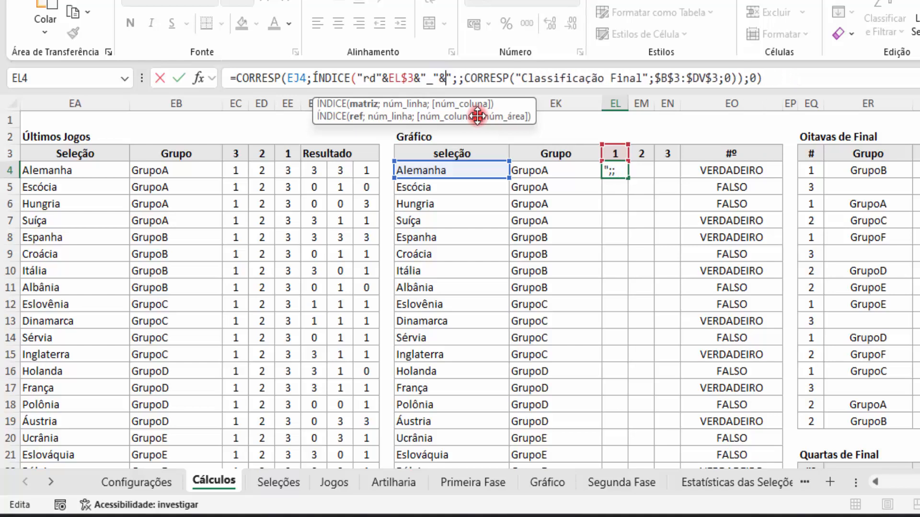
{"action": "left_click", "coordinate": [557, 171]}
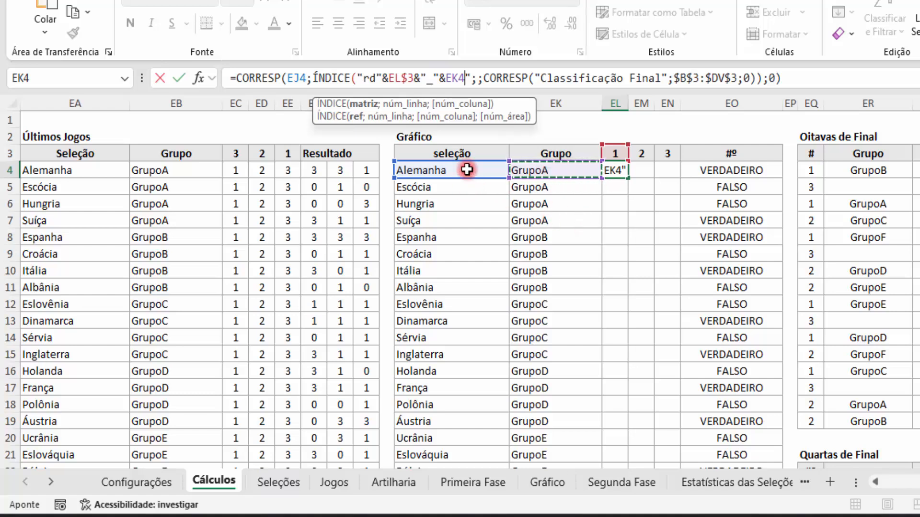
Lock the columns of EL4's team and group references as $EJ4 and $EK4, and remove the stray quotation mark after $EK4.
{"action": "left_click", "coordinate": [290, 78]}
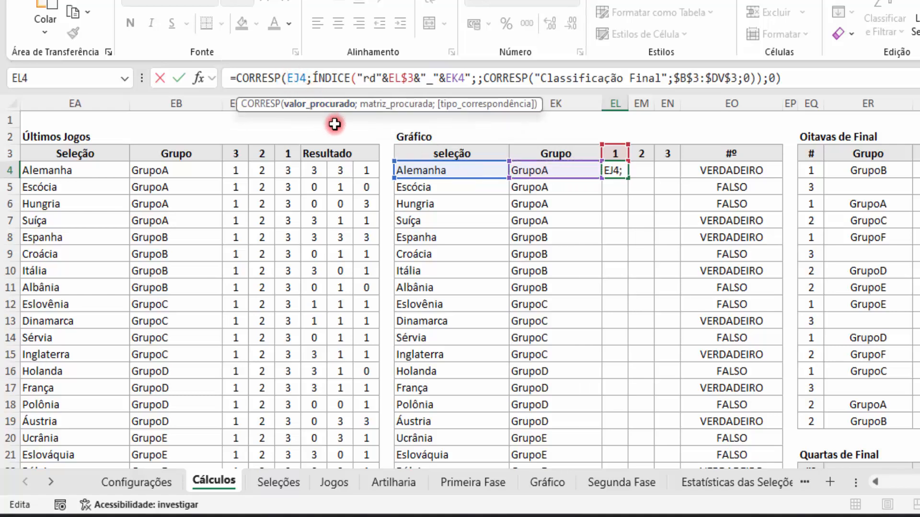
{"action": "type", "text": "$"}
{"action": "left_click", "coordinate": [454, 78]}
{"action": "type", "text": "$"}
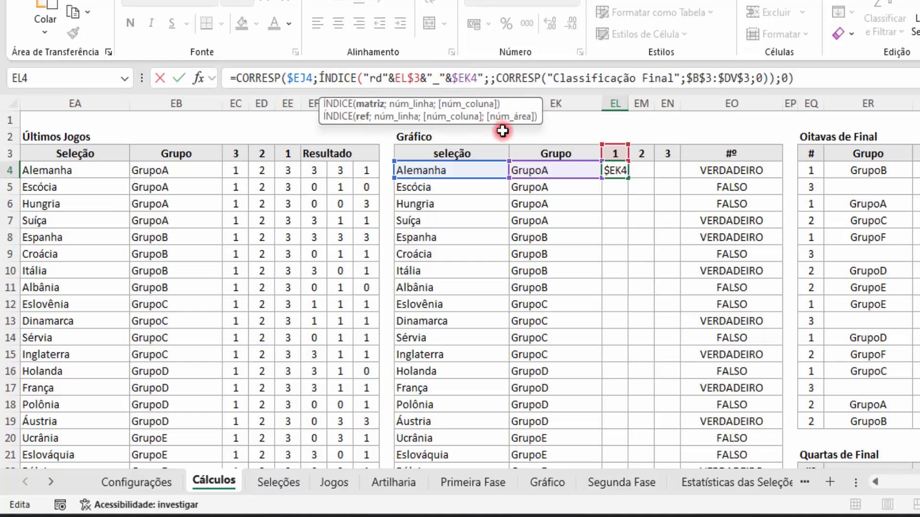
{"action": "left_click", "coordinate": [483, 78]}
{"action": "key", "text": "BackSpace"}
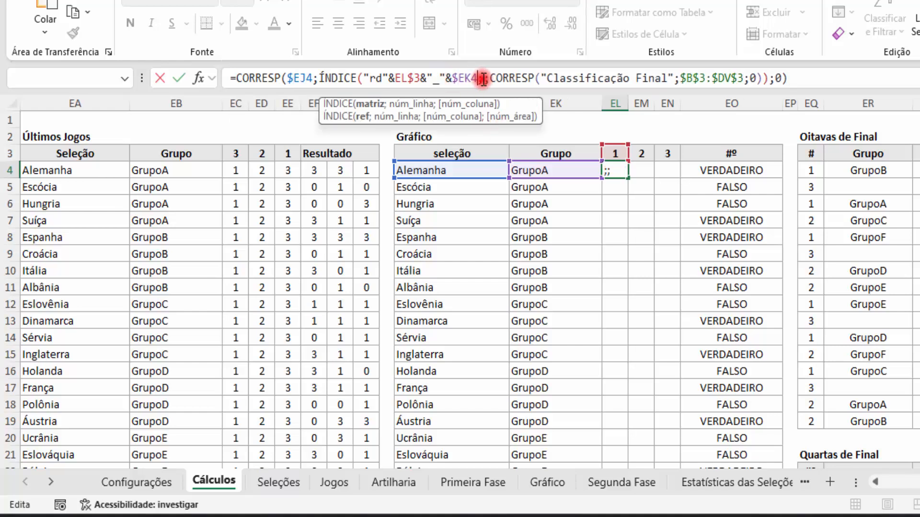
Confirm EL4's formula, and open the arguments of its nested ÍNDICE with the matriz;núm_linha;núm_coluna argument list.
{"action": "left_click", "coordinate": [846, 78]}
{"action": "key", "text": "Return"}
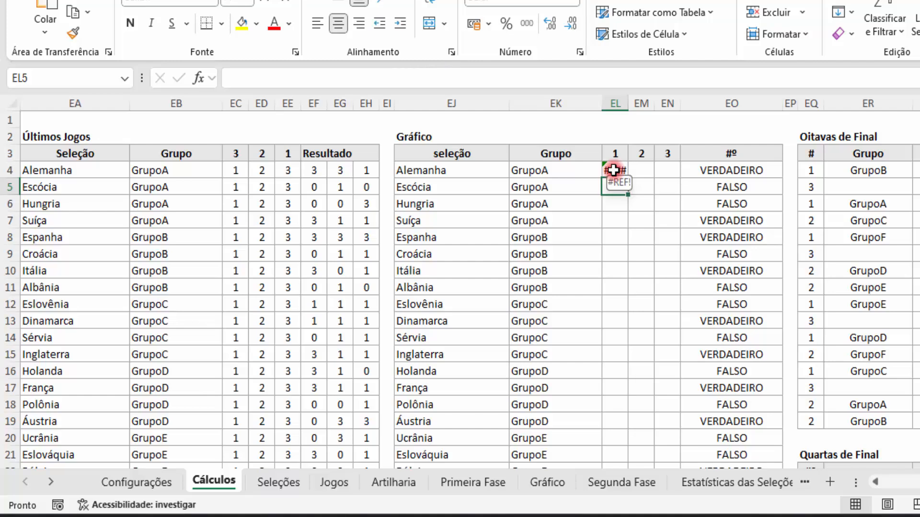
{"action": "left_click", "coordinate": [614, 170]}
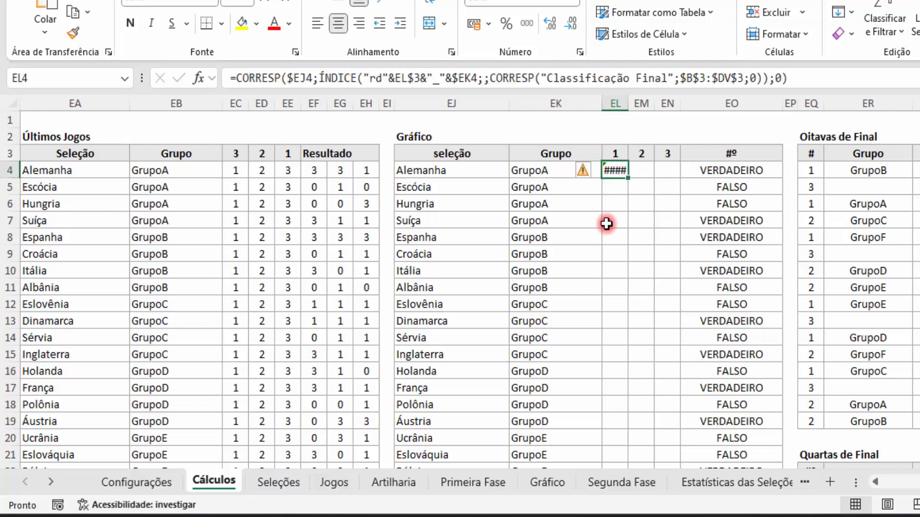
{"action": "left_click", "coordinate": [198, 78]}
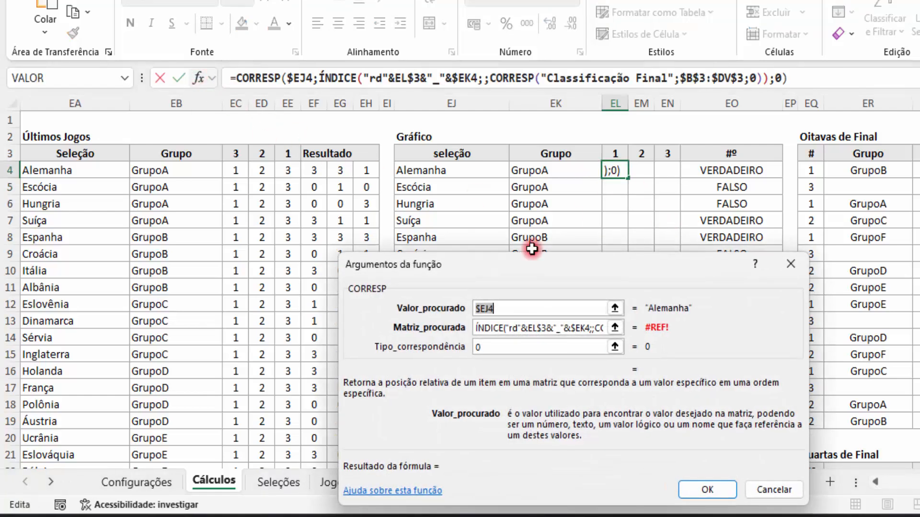
{"action": "left_click", "coordinate": [342, 79]}
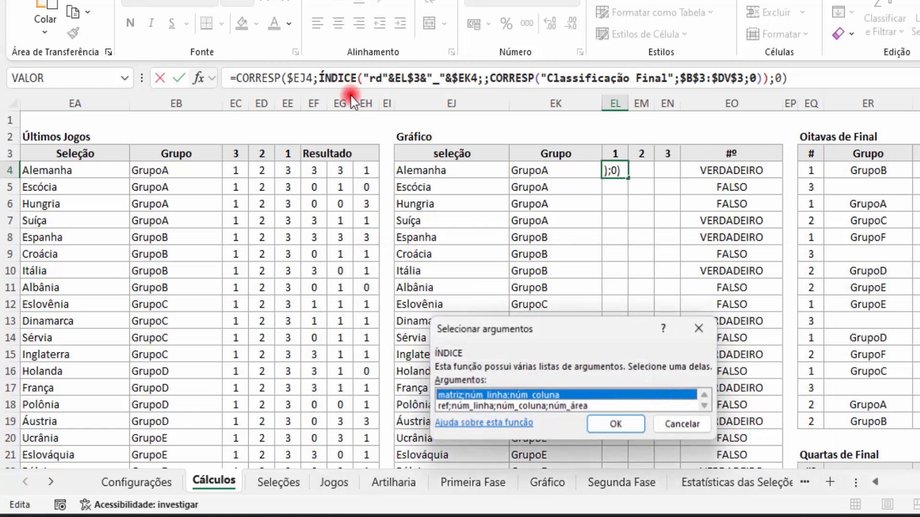
{"action": "left_click", "coordinate": [620, 423]}
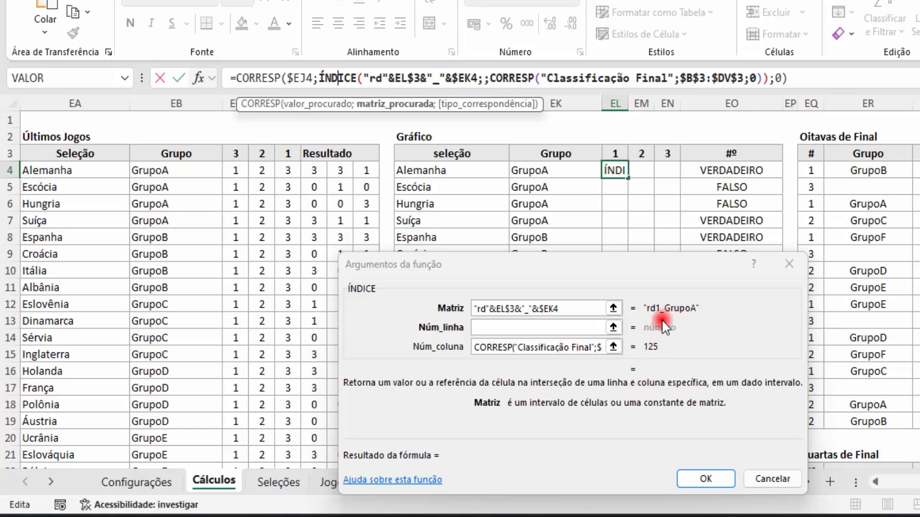
Wrap the Matriz argument of EL4's ÍNDICE in INDIRETO, giving INDIRETO("rd"&EL$3&"_"&$EK4), and confirm the formula.
{"action": "left_click", "coordinate": [474, 308]}
{"action": "type", "text": "indire"}
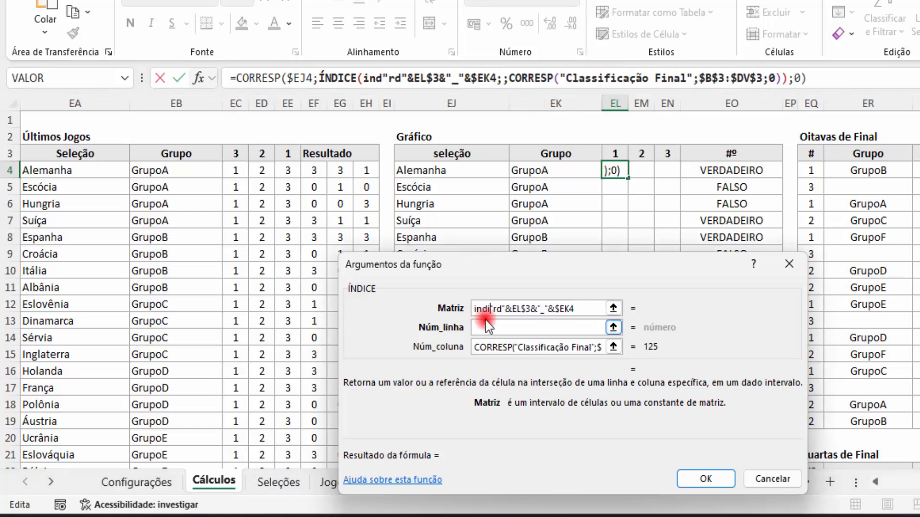
{"action": "type", "text": "to"}
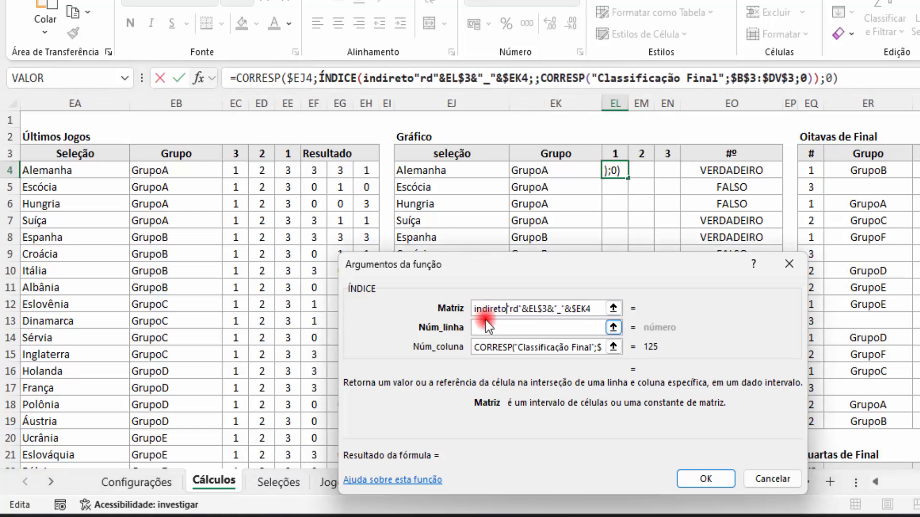
{"action": "type", "text": "("}
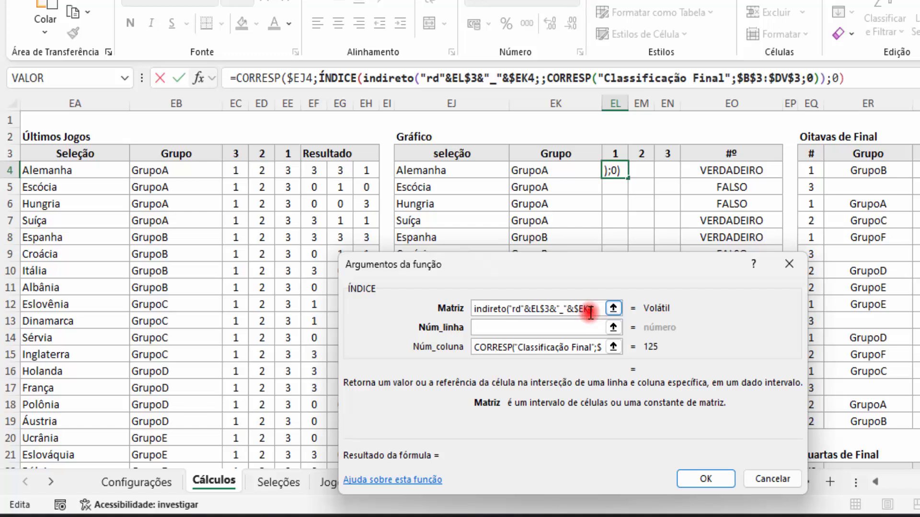
{"action": "type", "text": ")"}
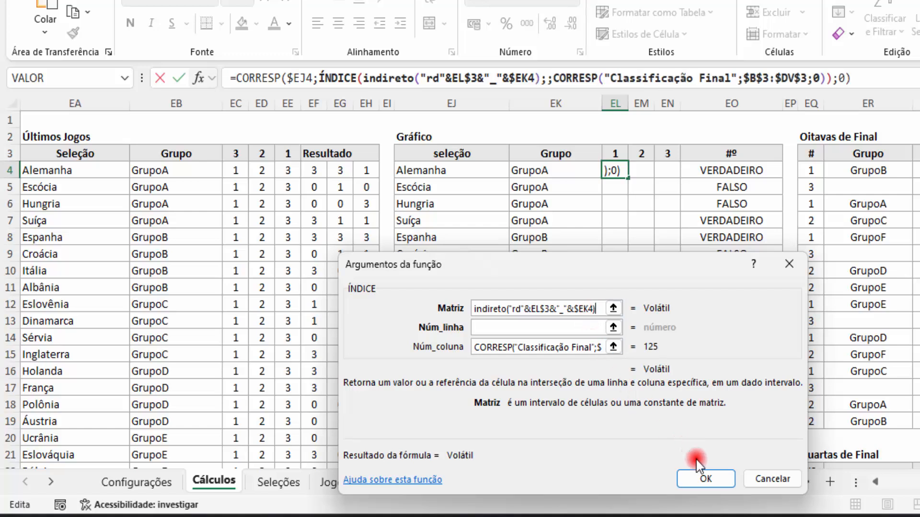
{"action": "left_click", "coordinate": [703, 477]}
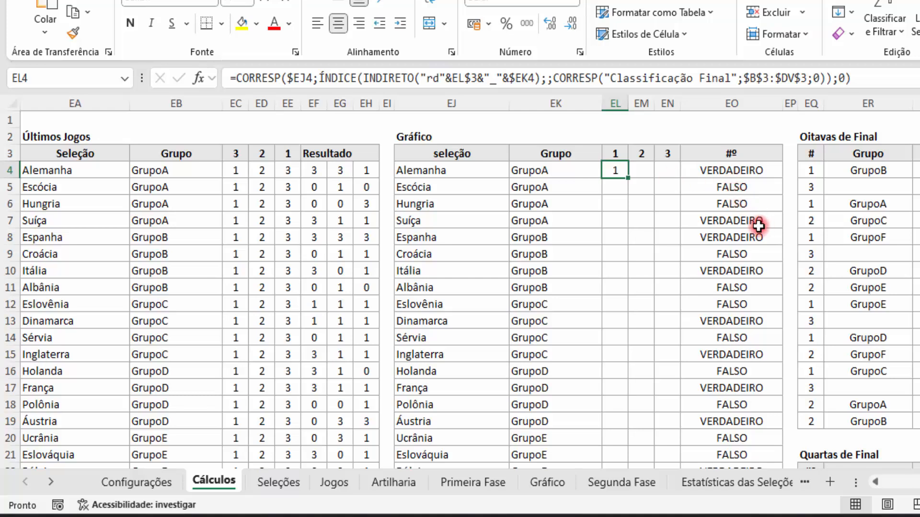
Fill EL4's formula through EL4:EN5, and enable Considerar Rodada on the Primeira Fase sheet.
{"action": "left_click_drag", "start_coordinate": [627, 180], "coordinate": [632, 192]}
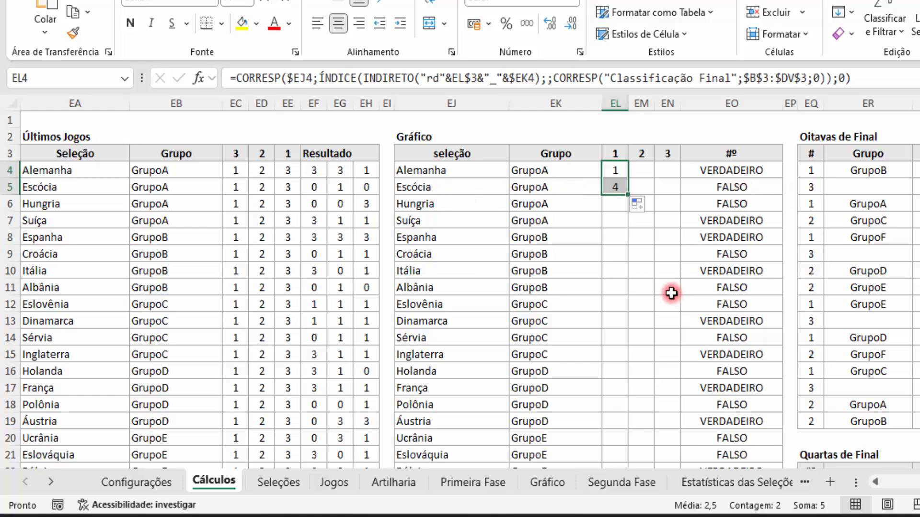
{"action": "left_click", "coordinate": [482, 485]}
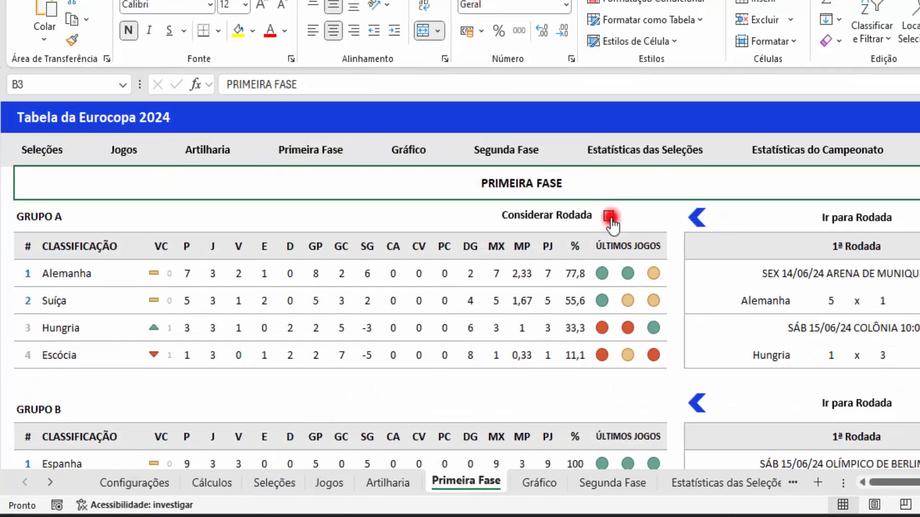
{"action": "left_click", "coordinate": [609, 216]}
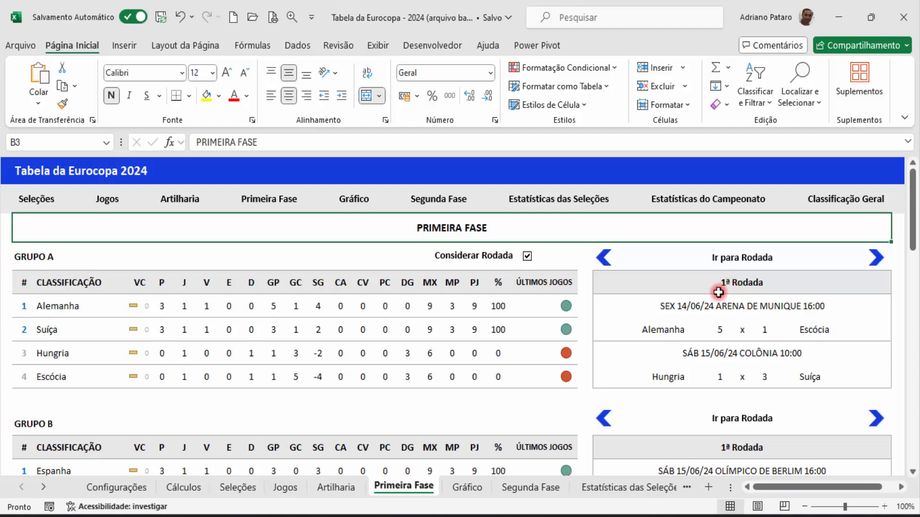
{"action": "left_click", "coordinate": [204, 488]}
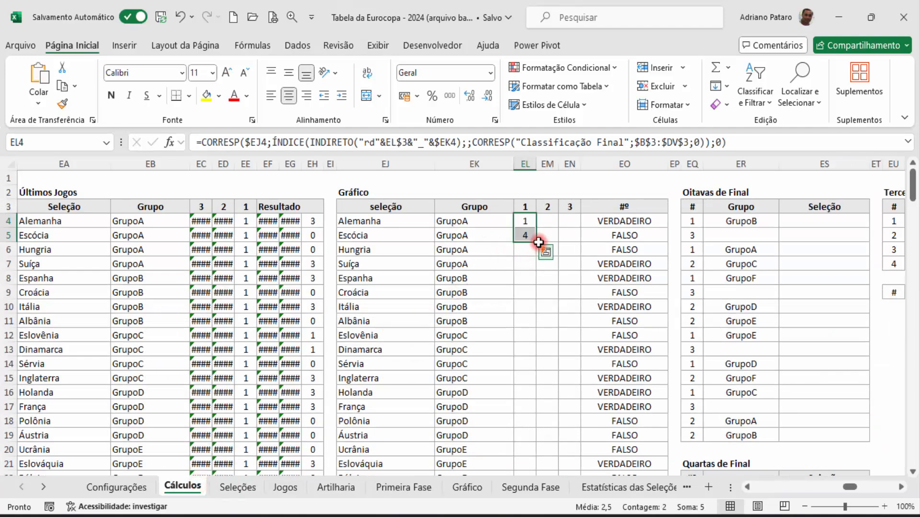
{"action": "left_click_drag", "start_coordinate": [554, 244], "coordinate": [577, 243]}
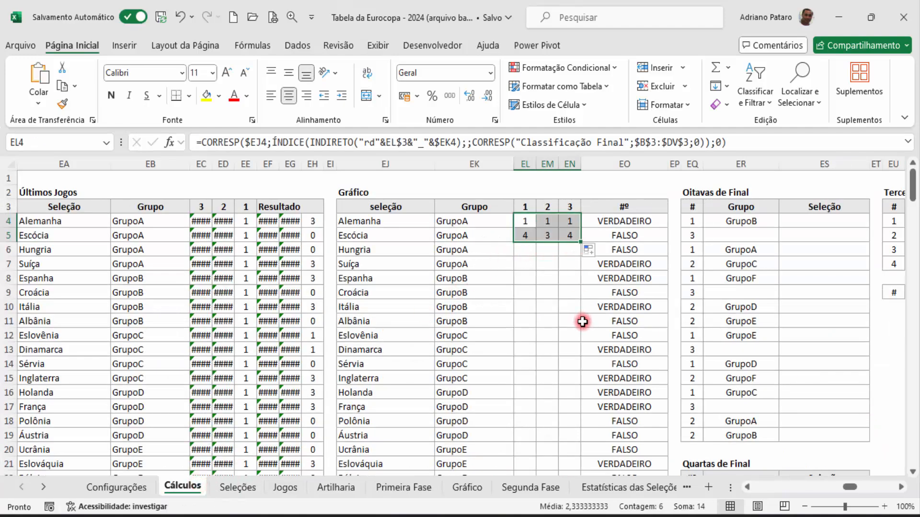
Replace the whole CORRESP expression in EL4 with an empty SE function and open its arguments.
{"action": "left_click", "coordinate": [524, 222]}
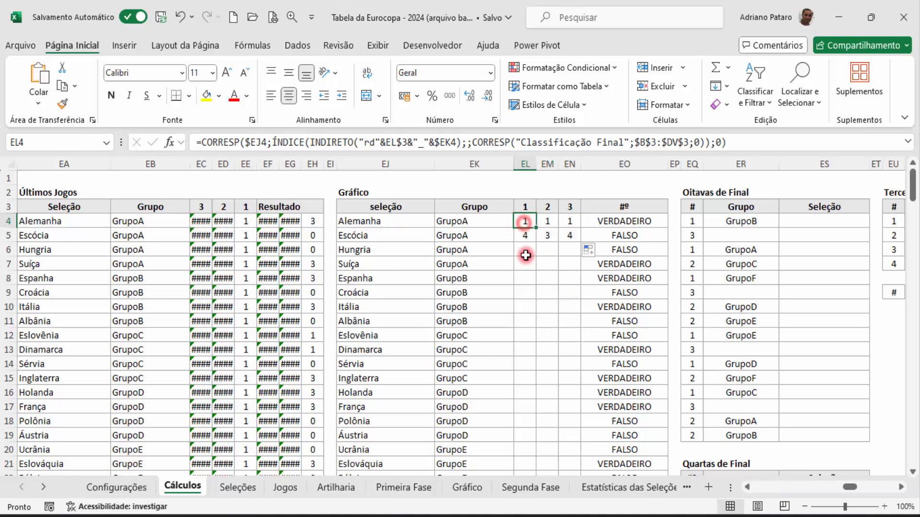
{"action": "double_click", "coordinate": [213, 142]}
{"action": "left_click_drag", "start_coordinate": [277, 142], "coordinate": [751, 141]}
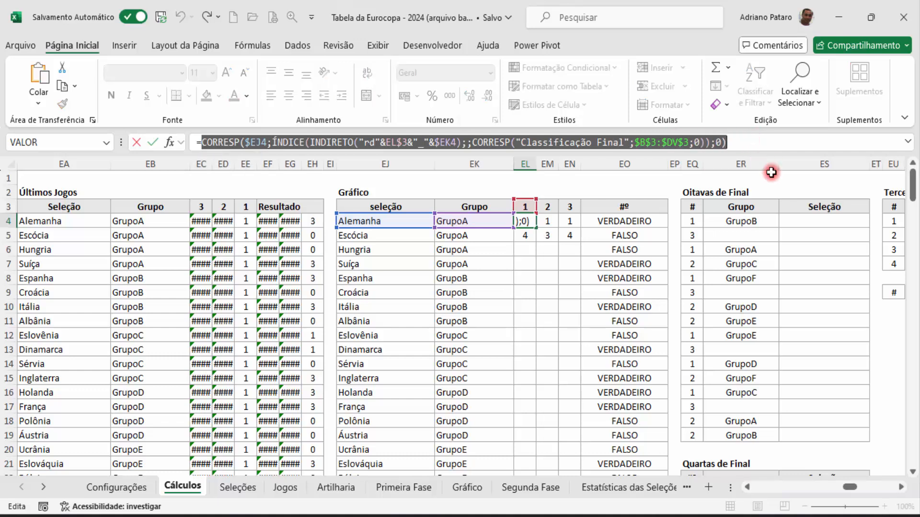
{"action": "key", "text": "BackSpace"}
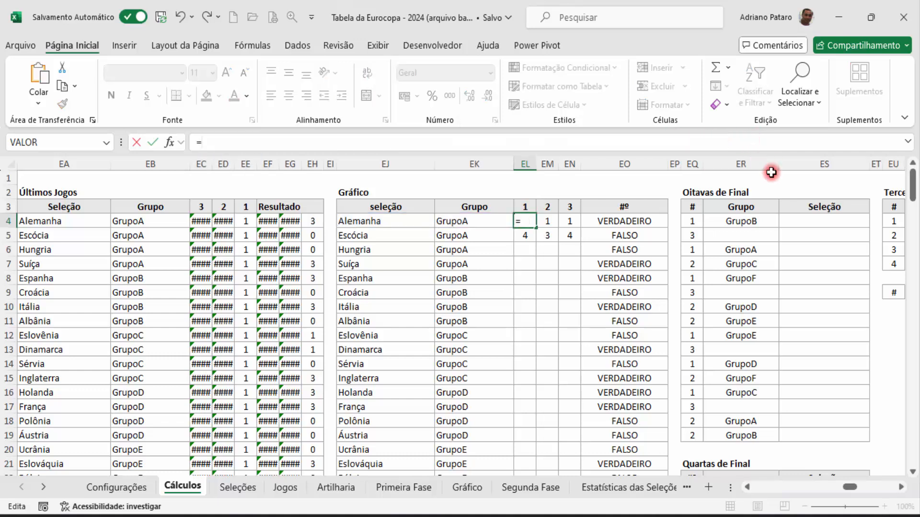
{"action": "type", "text": "se()"}
{"action": "left_click", "coordinate": [170, 143]}
{"action": "left_click_drag", "start_coordinate": [410, 295], "coordinate": [382, 291]}
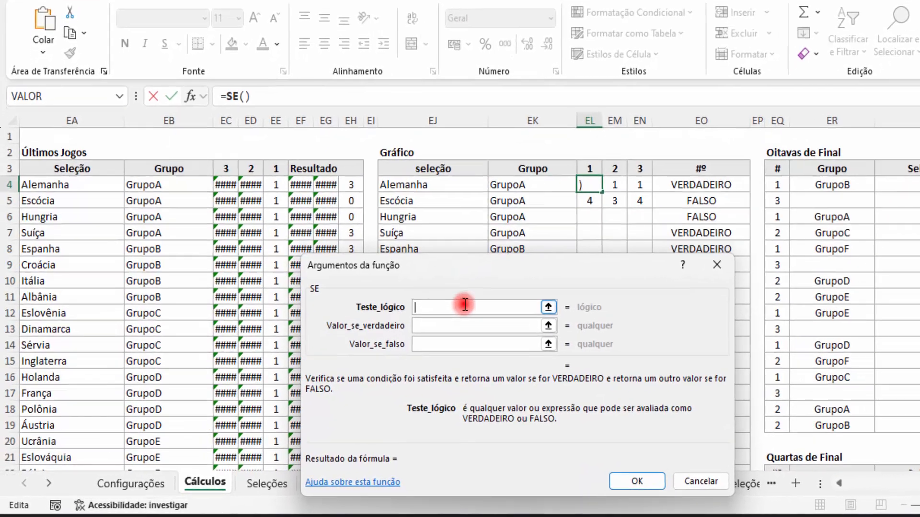
Set the SE's Teste_lógico to cons_rd = verdadeiro.
{"action": "type", "text": "cons"}
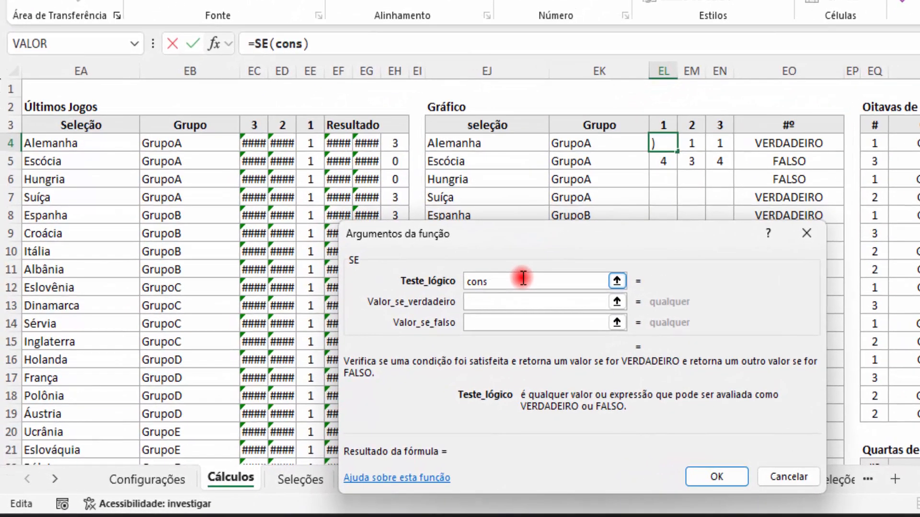
{"action": "type", "text": "_rd"}
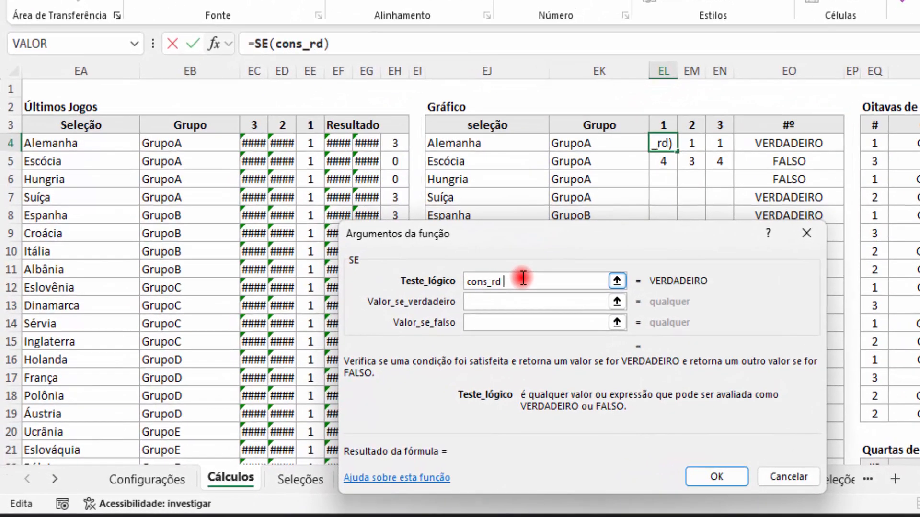
{"action": "type", "text": " = verdadeiro"}
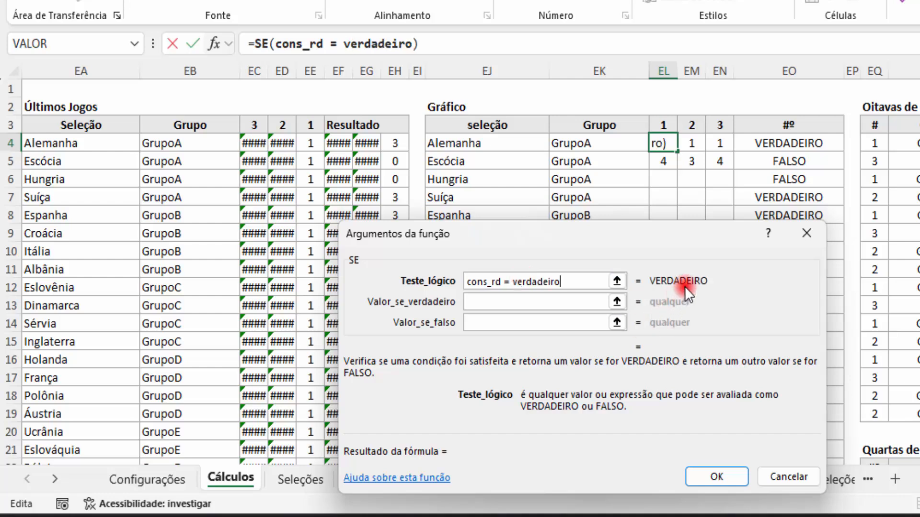
Nest a second SE() as the first SE's Valor_se_verdadeiro, and open the inner function's arguments.
{"action": "left_click", "coordinate": [556, 304]}
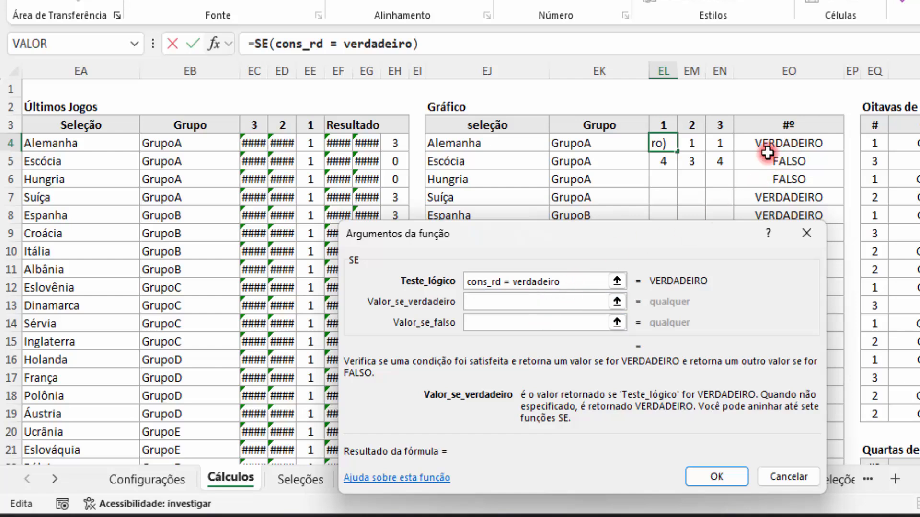
{"action": "left_click", "coordinate": [560, 301]}
{"action": "type", "text": "se"}
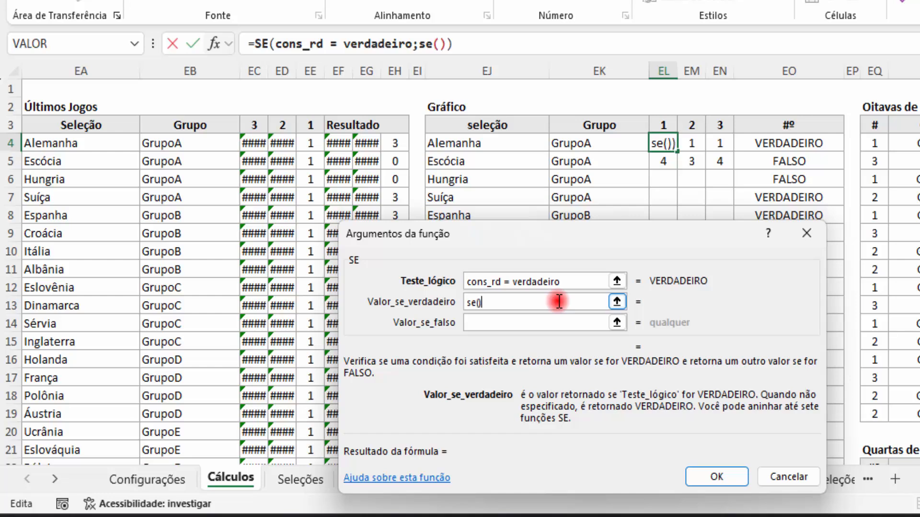
{"action": "type", "text": "()"}
{"action": "left_click", "coordinate": [425, 44]}
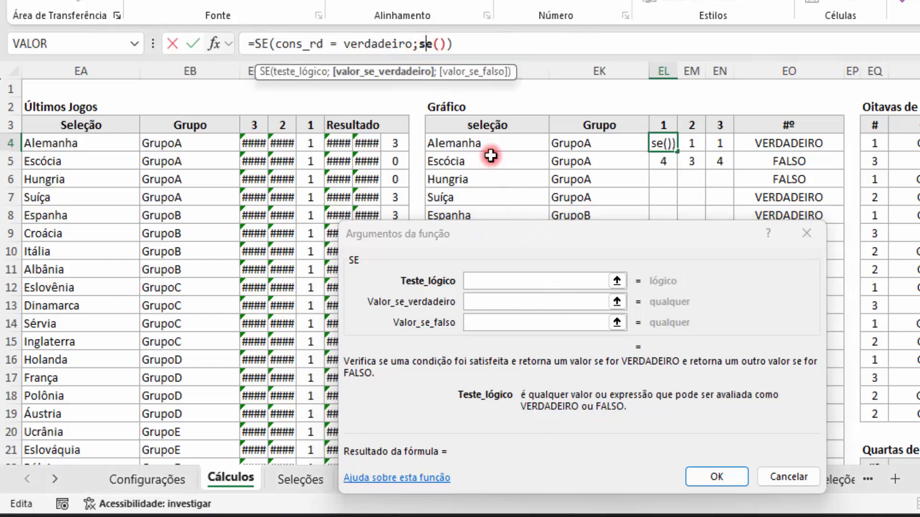
{"action": "left_click", "coordinate": [527, 281]}
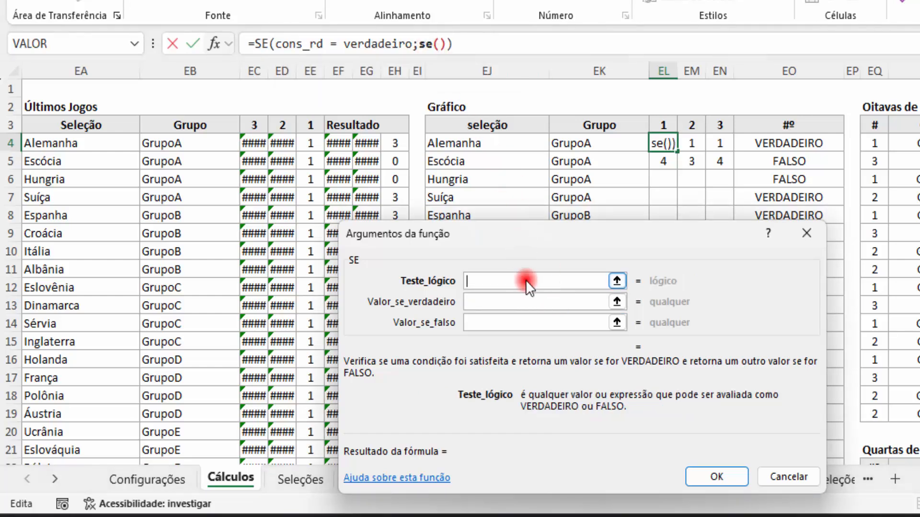
{"action": "left_click", "coordinate": [262, 44]}
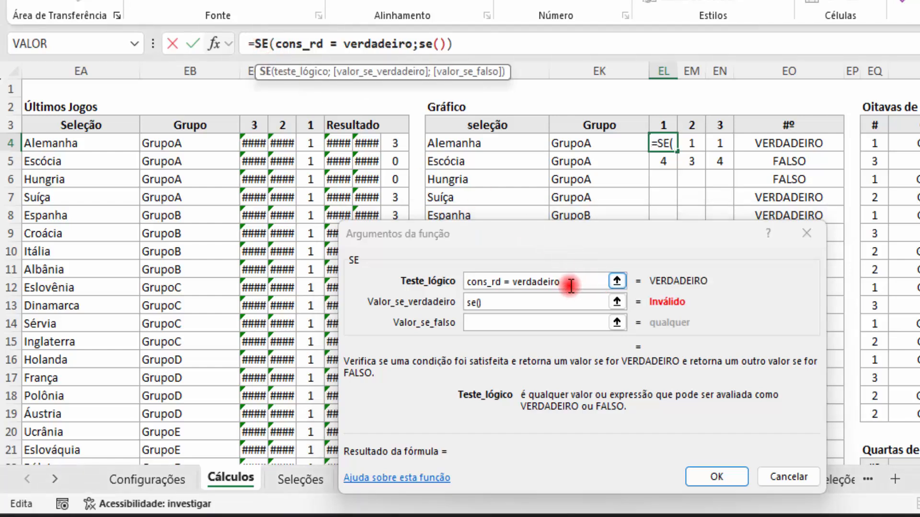
{"action": "left_click", "coordinate": [425, 44]}
{"action": "left_click", "coordinate": [510, 278]}
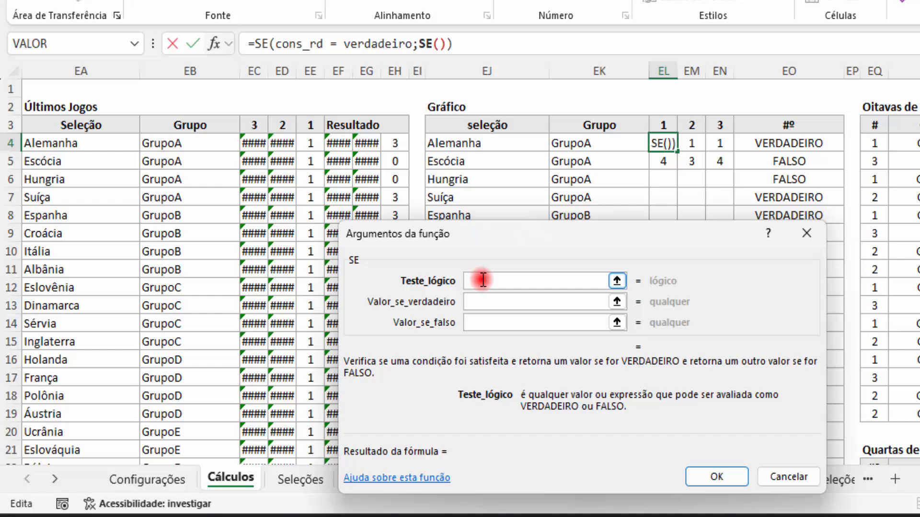
Nest an E() function as the inner SE's Teste_lógico and open its arguments for several conditions.
{"action": "left_click", "coordinate": [483, 281]}
{"action": "type", "text": "E("}
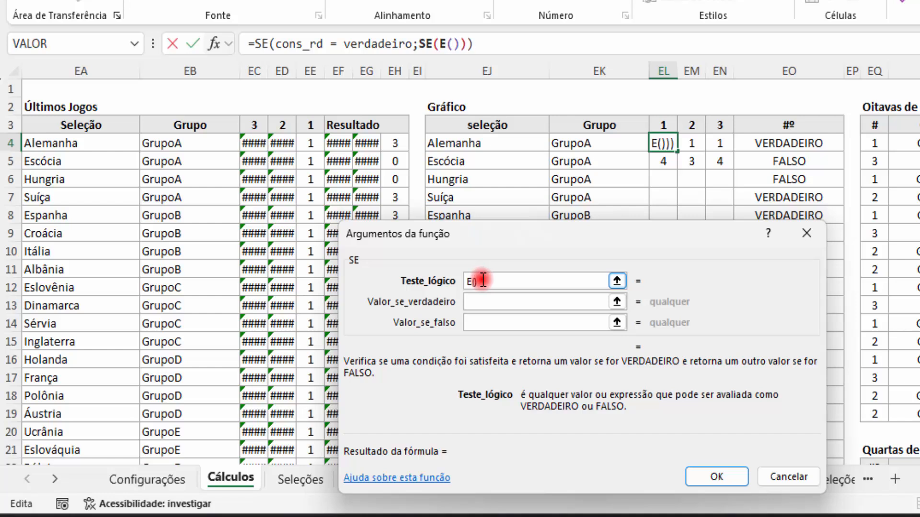
{"action": "left_click", "coordinate": [447, 44]}
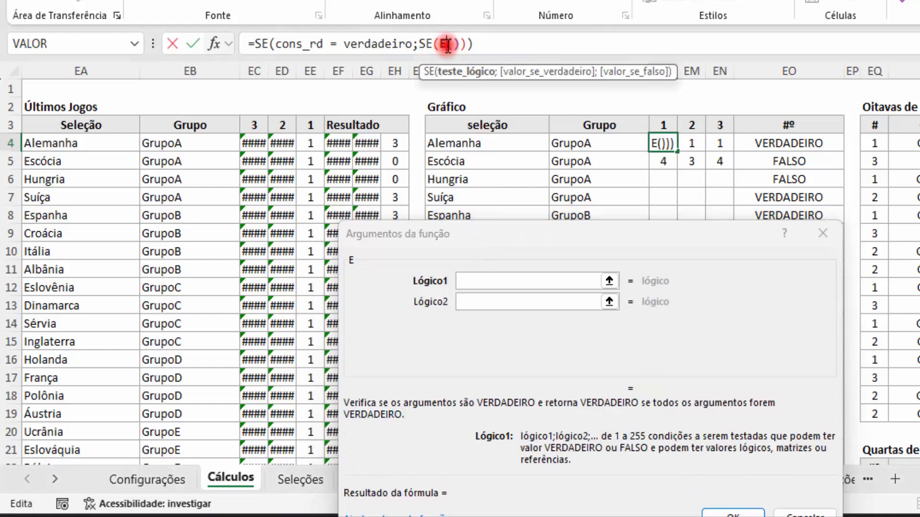
{"action": "left_click", "coordinate": [494, 282]}
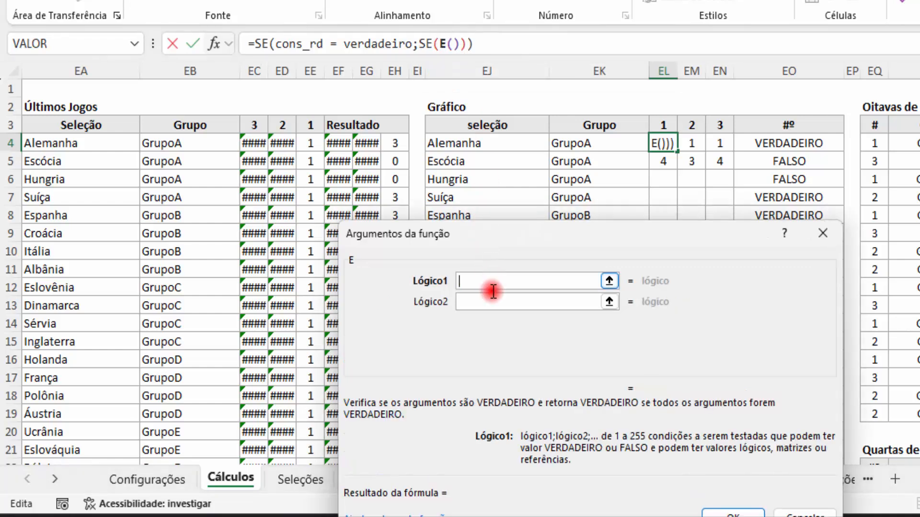
{"action": "left_click", "coordinate": [494, 302]}
{"action": "left_click", "coordinate": [492, 323]}
{"action": "left_click", "coordinate": [487, 343]}
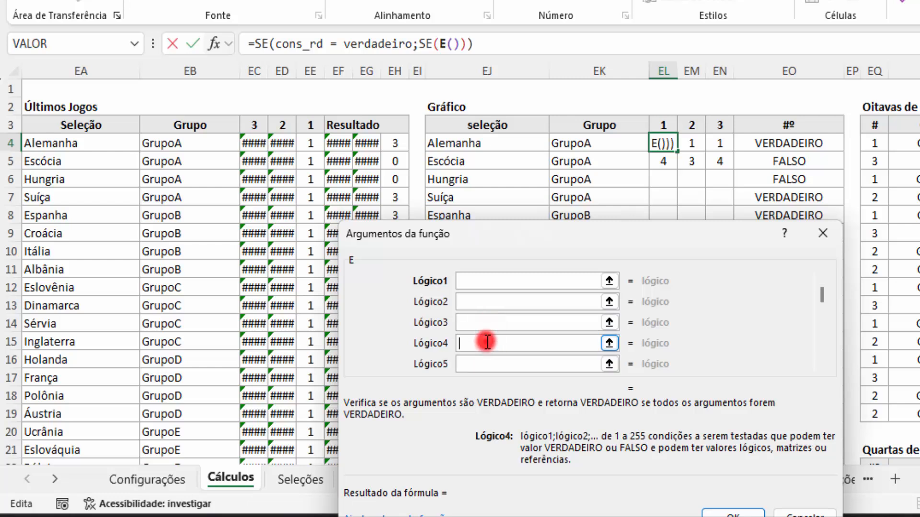
Set the E function's Lógico1 to EL3<=rd_selecionada and Lógico2 to EL3<=rd_atual.
{"action": "left_click", "coordinate": [487, 282]}
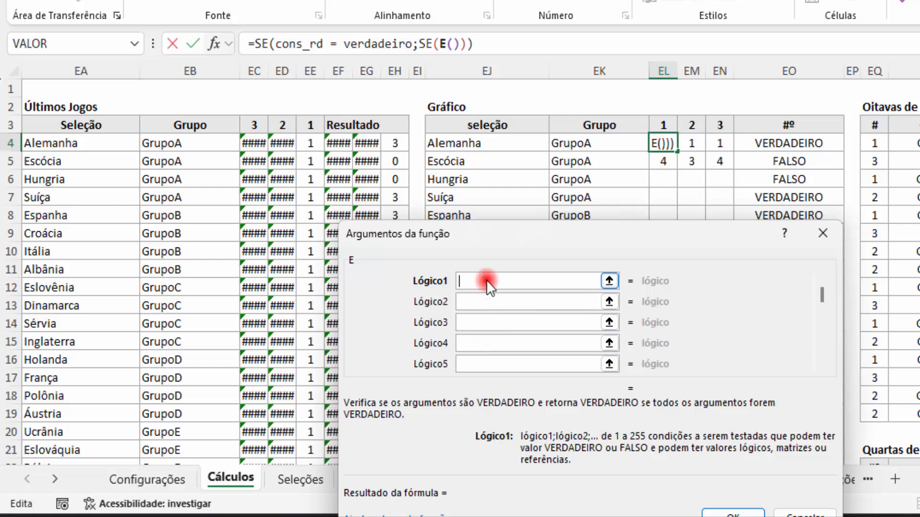
{"action": "left_click", "coordinate": [660, 126]}
{"action": "type", "text": "<"}
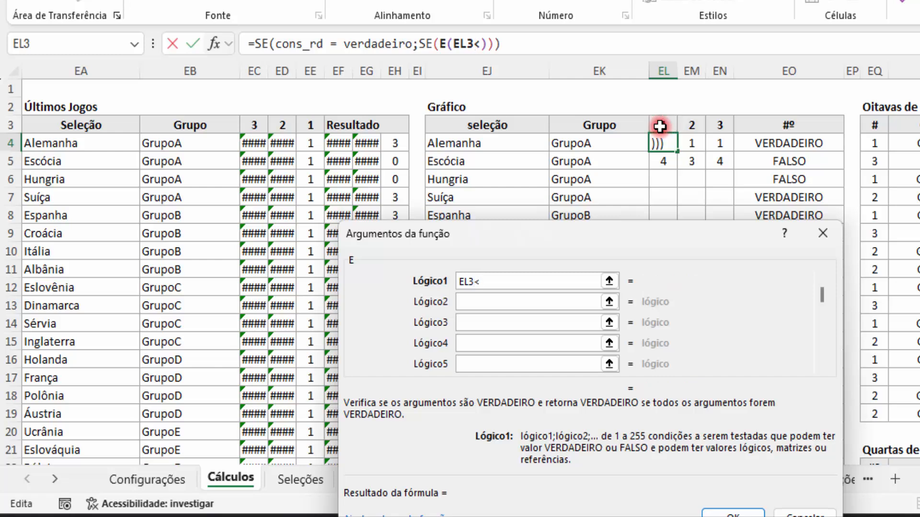
{"action": "type", "text": "=rd"}
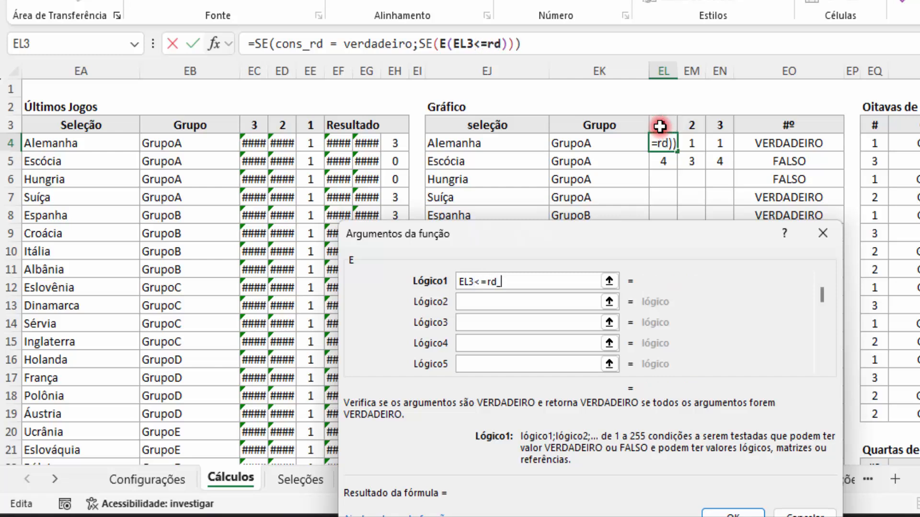
{"action": "type", "text": "_selecionada"}
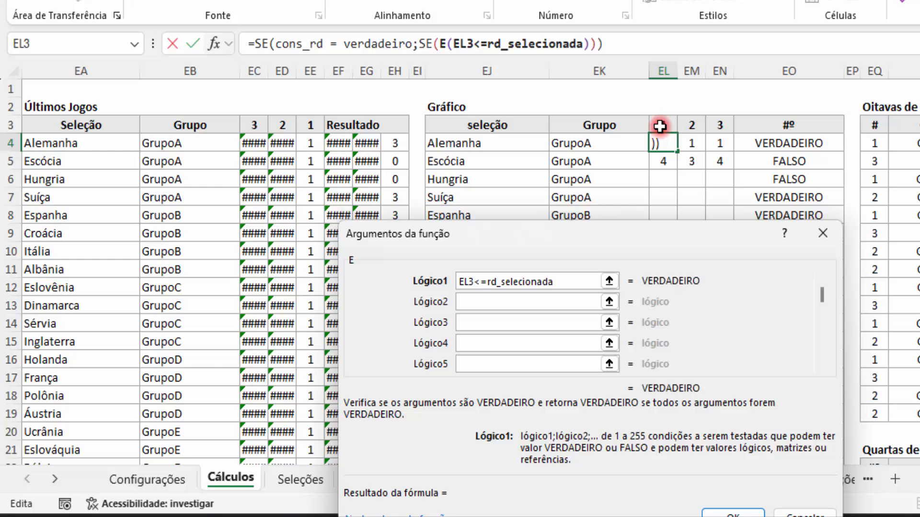
{"action": "left_click", "coordinate": [546, 301]}
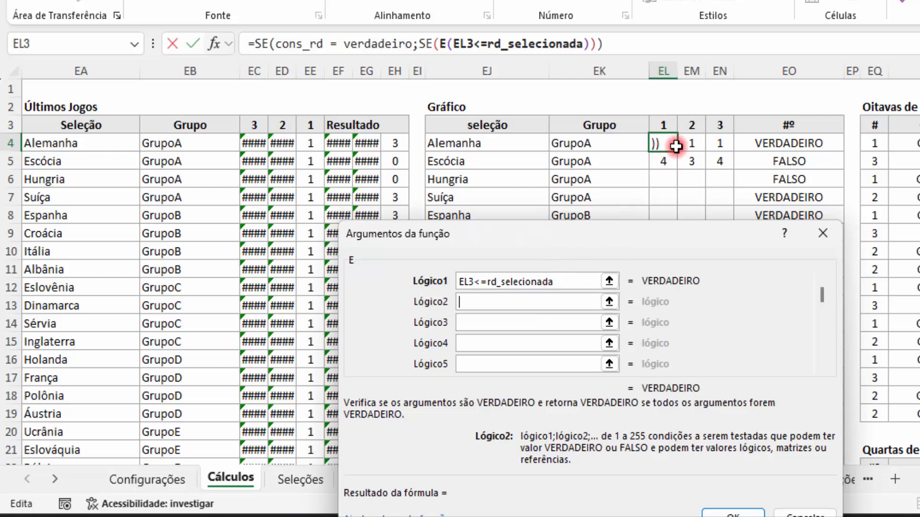
{"action": "left_click", "coordinate": [664, 126]}
{"action": "type", "text": "<="}
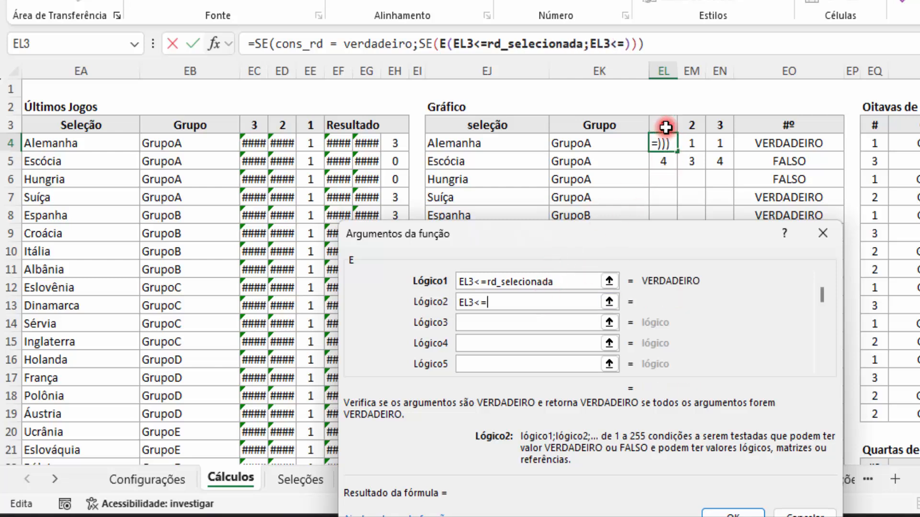
{"action": "type", "text": "rd_atual"}
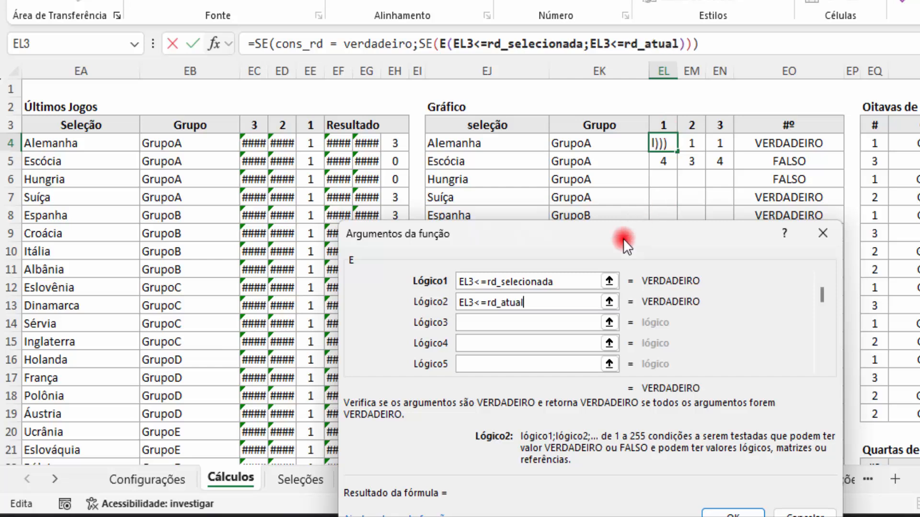
Add EO4=verdadeiro as the E function's Lógico3 condition.
{"action": "left_click", "coordinate": [575, 319]}
{"action": "left_click", "coordinate": [779, 142]}
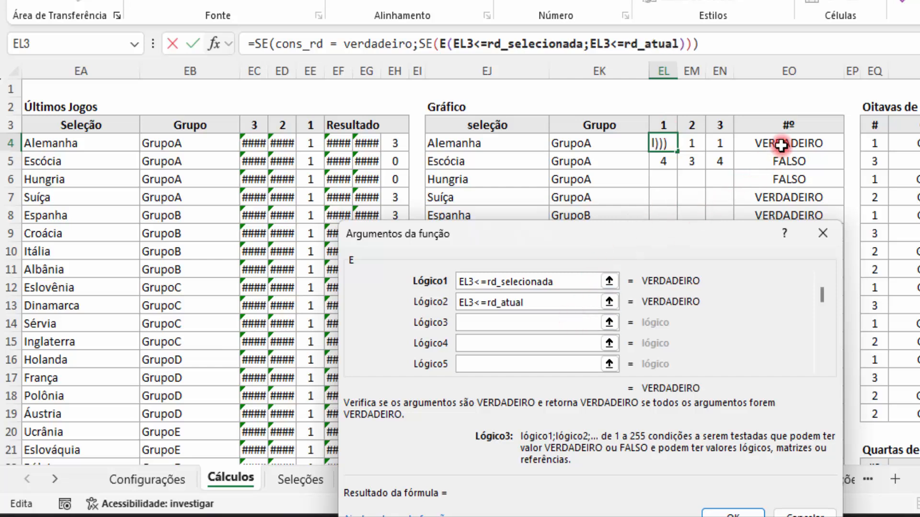
{"action": "type", "text": "=ver"}
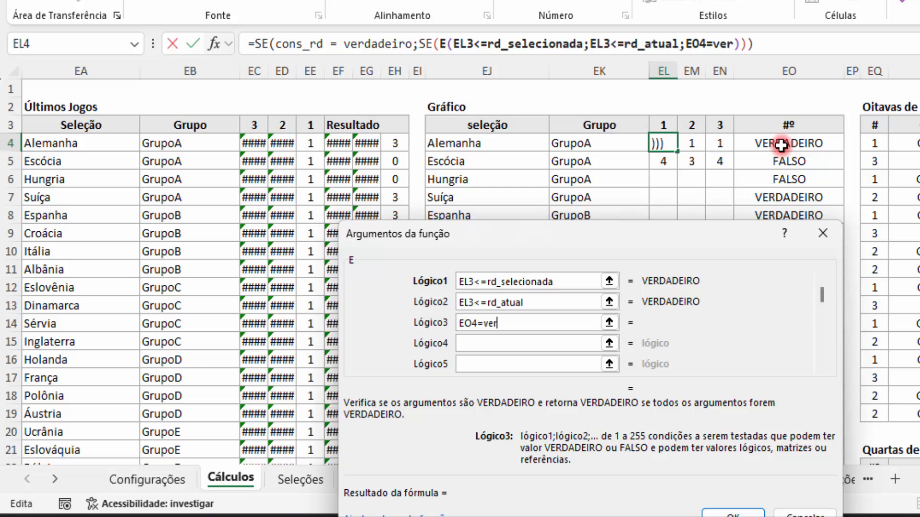
{"action": "type", "text": "dadeiro"}
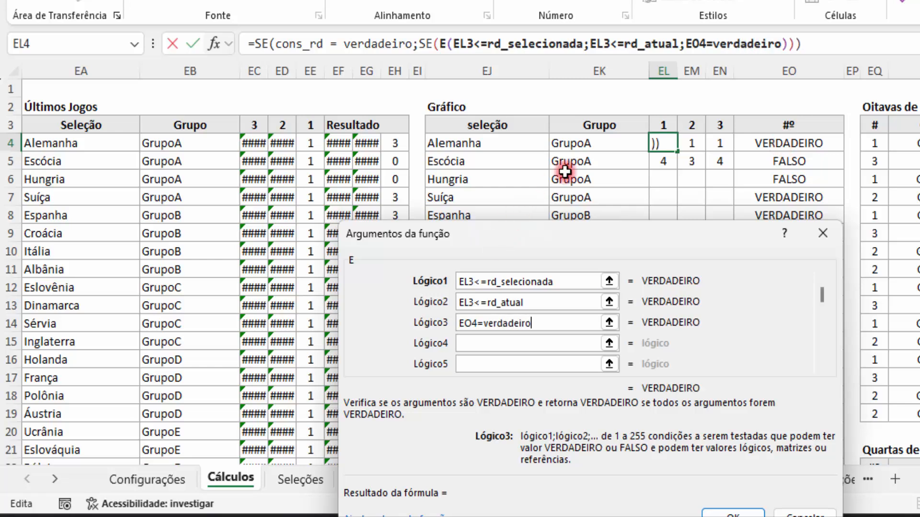
Lock the references in the three E conditions as EL$3, EL$3 and $EO4.
{"action": "left_click", "coordinate": [473, 282]}
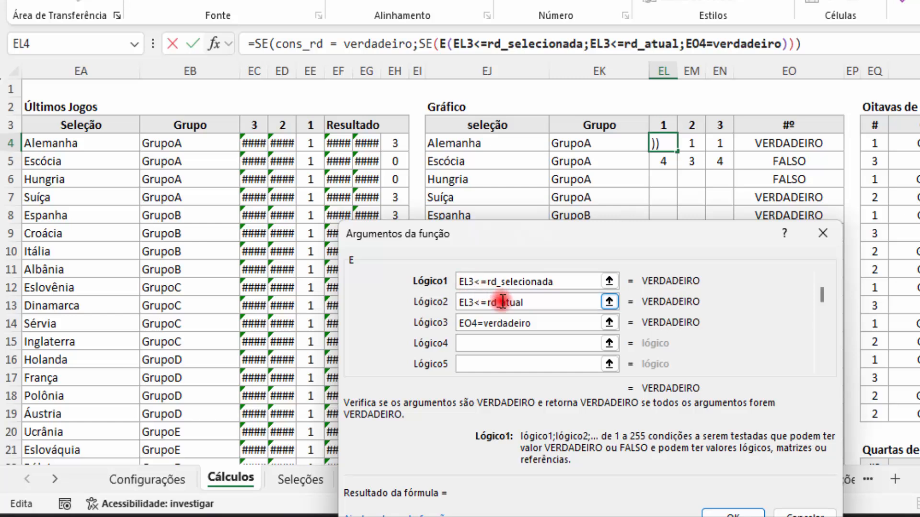
{"action": "type", "text": "$"}
{"action": "left_click", "coordinate": [468, 302]}
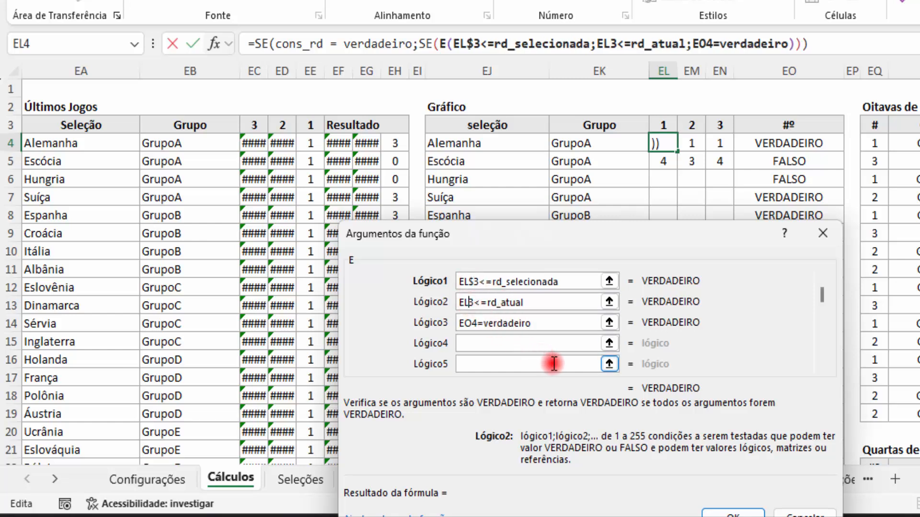
{"action": "type", "text": "$"}
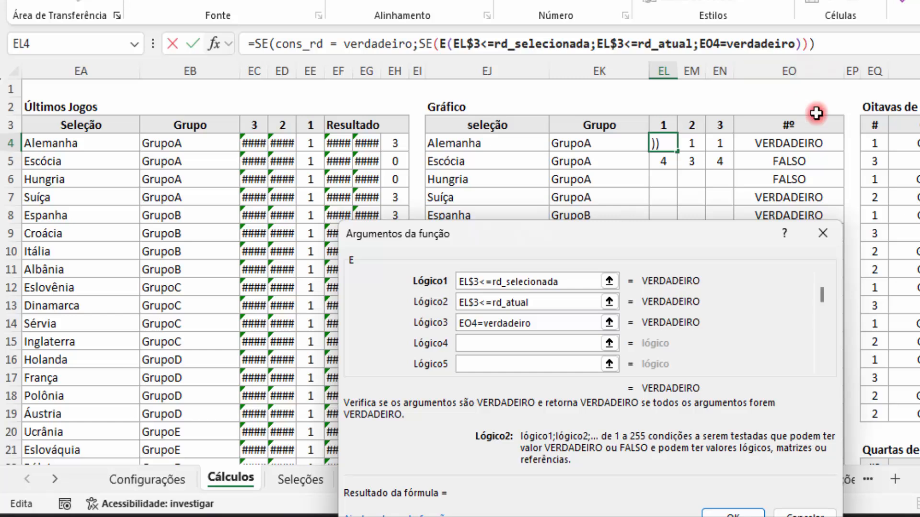
{"action": "left_click", "coordinate": [462, 327]}
{"action": "type", "text": "$"}
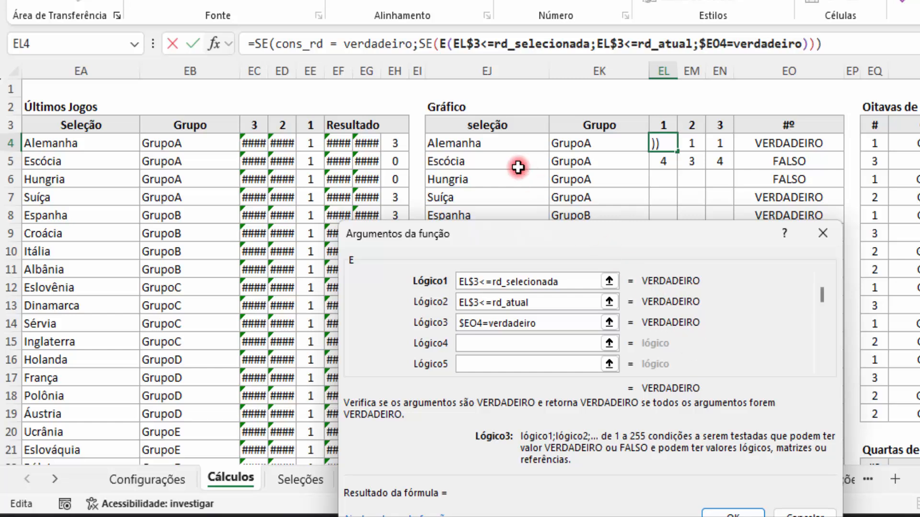
Return to the inner SE's arguments and paste the copied CORRESP expression as its Valor_se_verdadeiro.
{"action": "left_click", "coordinate": [425, 43]}
{"action": "left_click", "coordinate": [504, 300]}
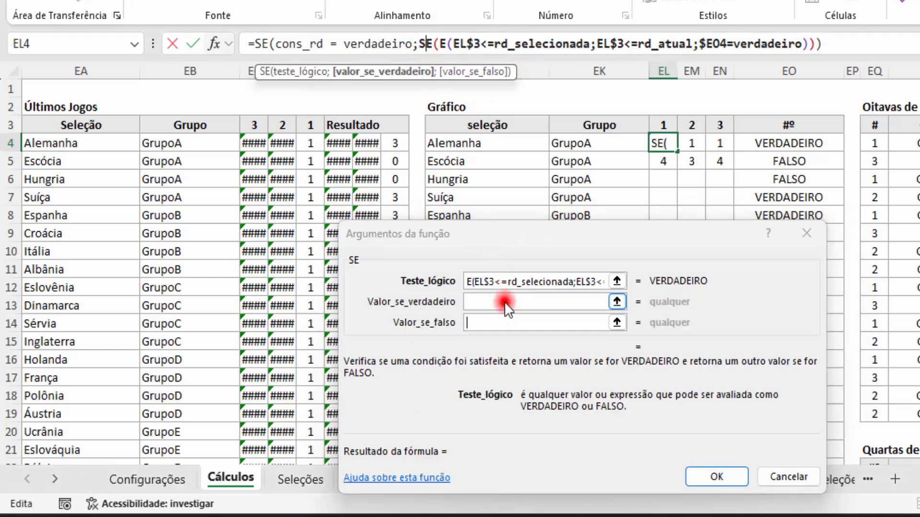
{"action": "key", "text": "ctrl+v"}
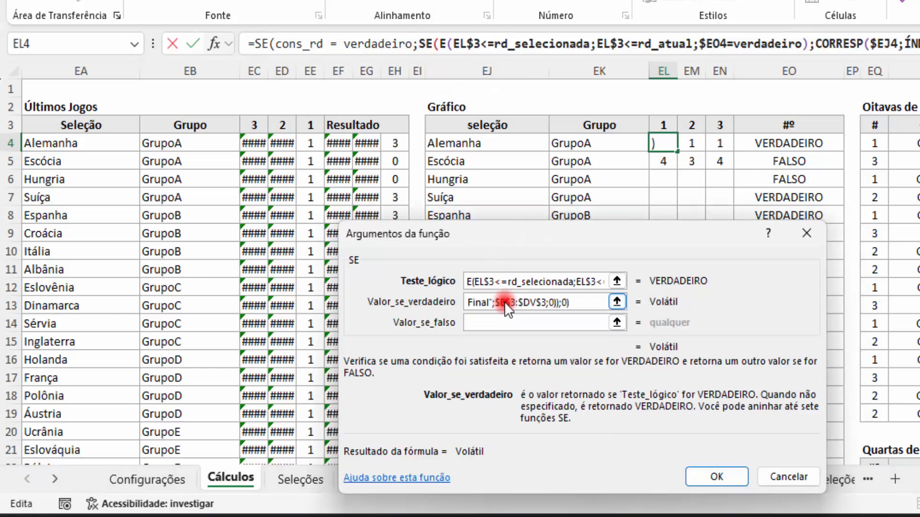
{"action": "left_click_drag", "start_coordinate": [595, 303], "coordinate": [408, 295]}
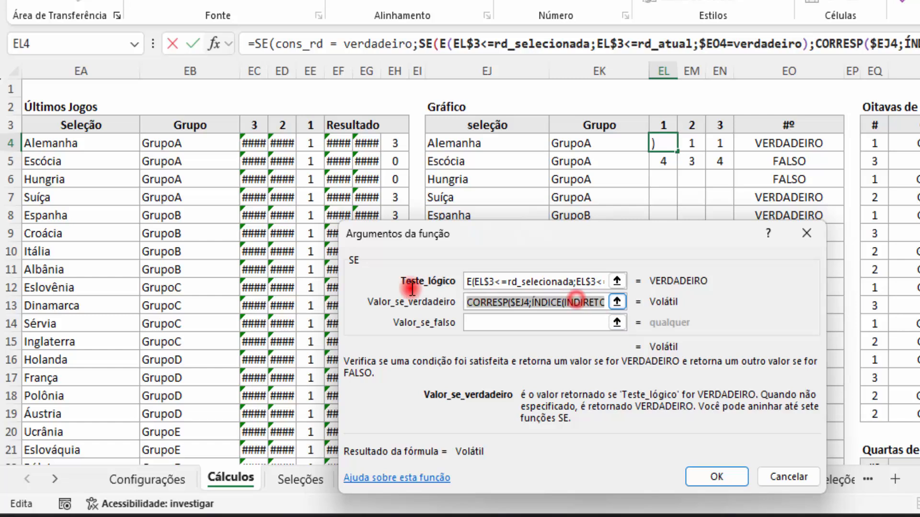
Set the inner SE's Valor_se_falso to NÃO.DISP().
{"action": "left_click", "coordinate": [482, 320]}
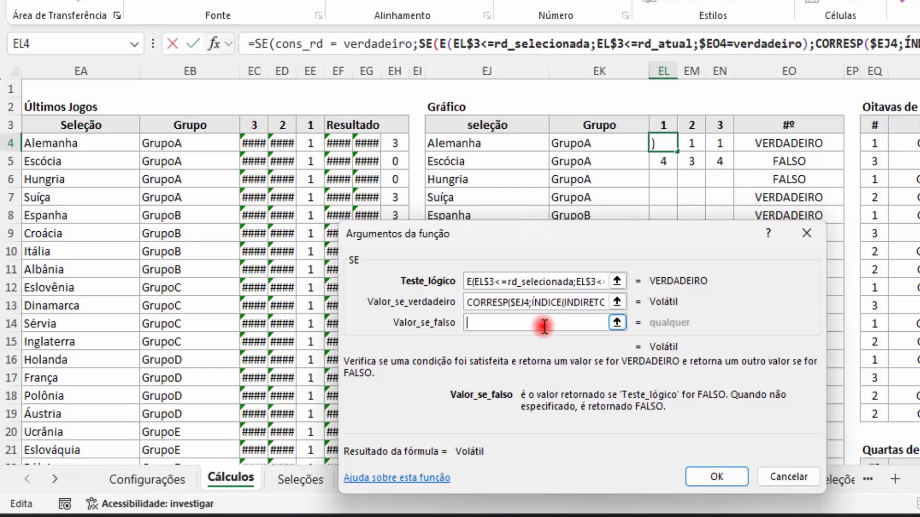
{"action": "type", "text": "NÃO."}
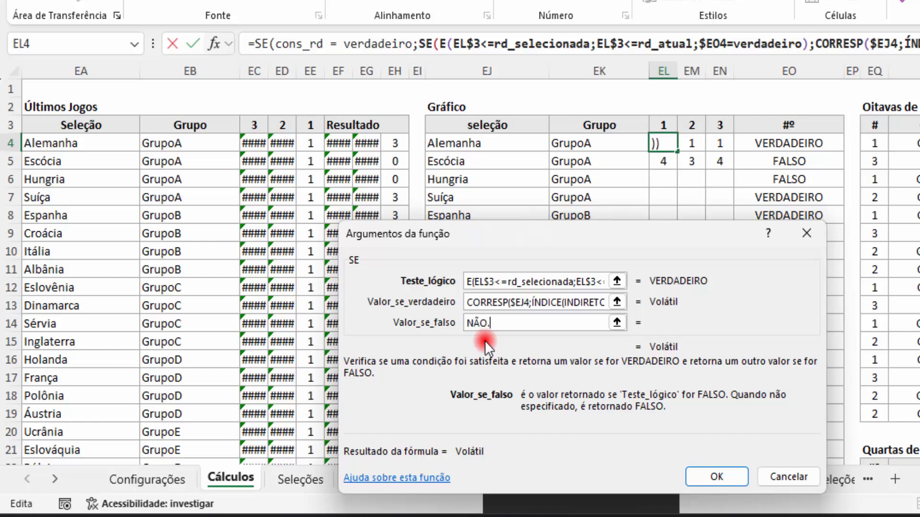
{"action": "type", "text": "DISP"}
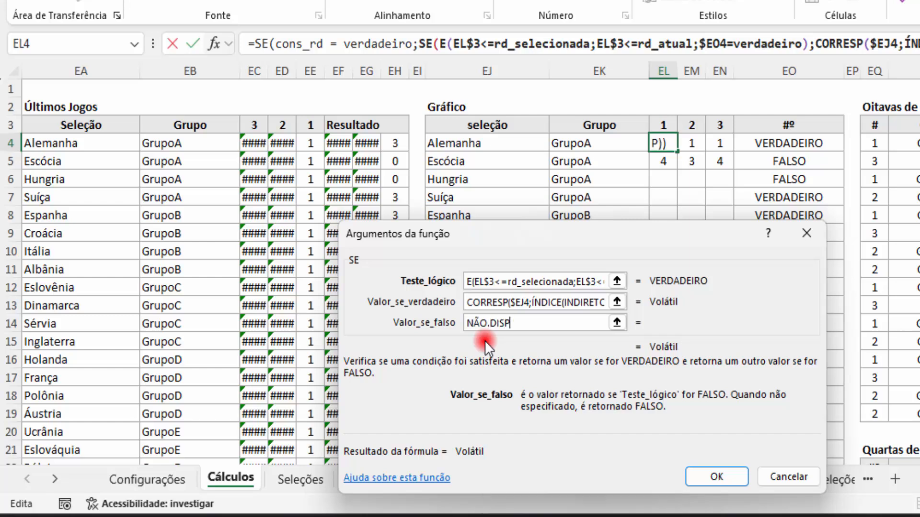
{"action": "type", "text": "()"}
{"action": "left_click", "coordinate": [511, 302]}
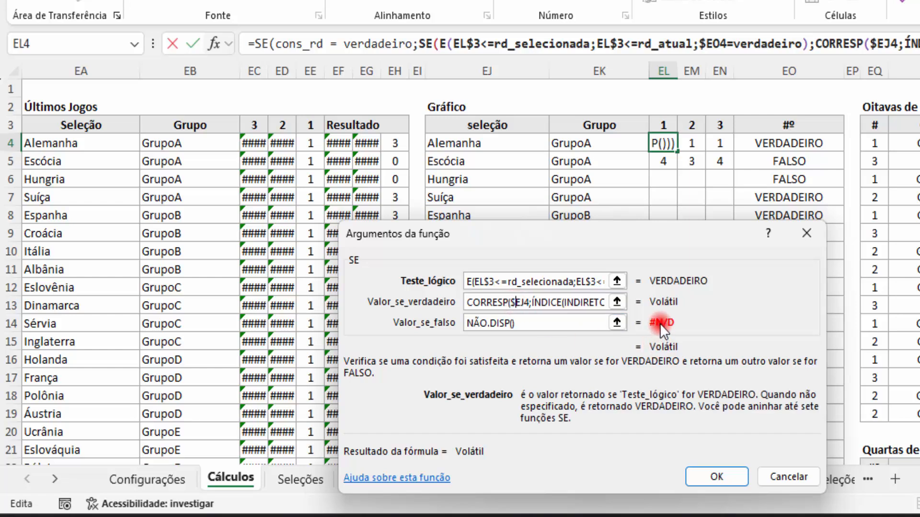
{"action": "key", "text": "Caps_Lock"}
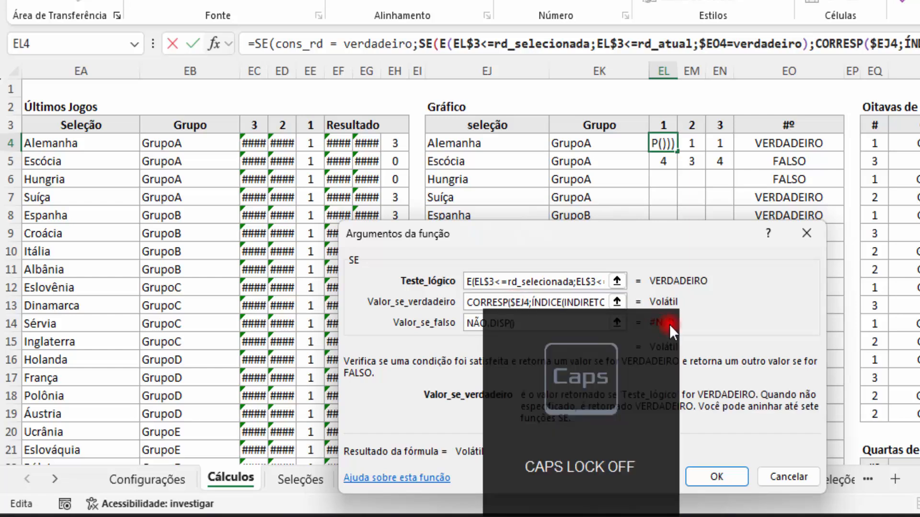
Accept the formula in EL4 and fill it across and down to EN5.
{"action": "left_click_drag", "start_coordinate": [678, 261], "coordinate": [657, 187]}
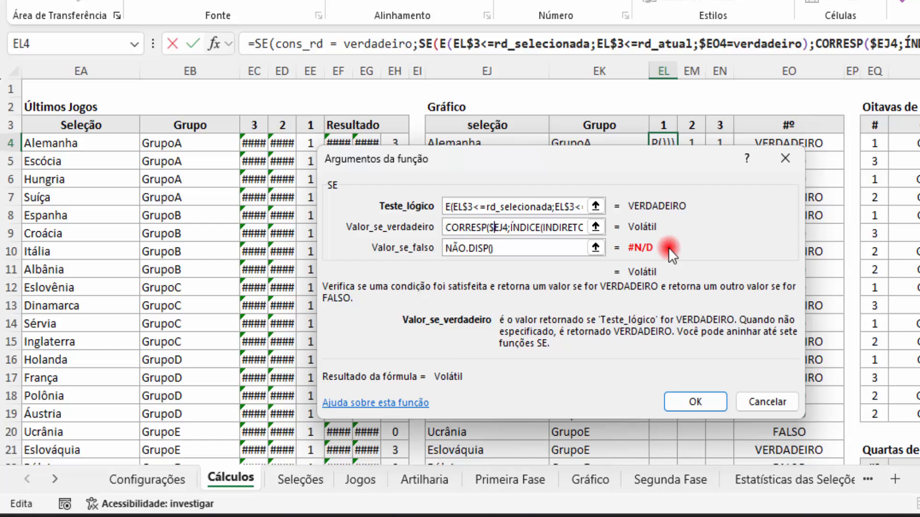
{"action": "left_click", "coordinate": [696, 400]}
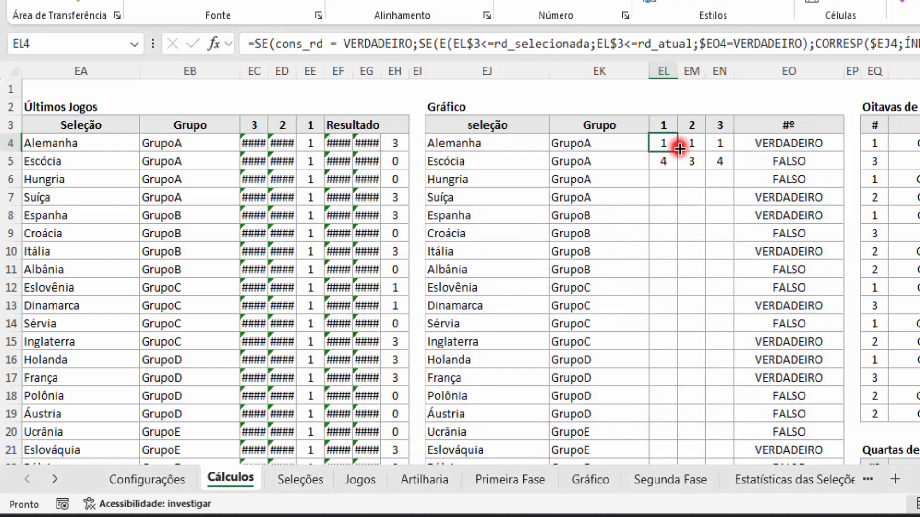
{"action": "left_click_drag", "start_coordinate": [678, 150], "coordinate": [730, 170]}
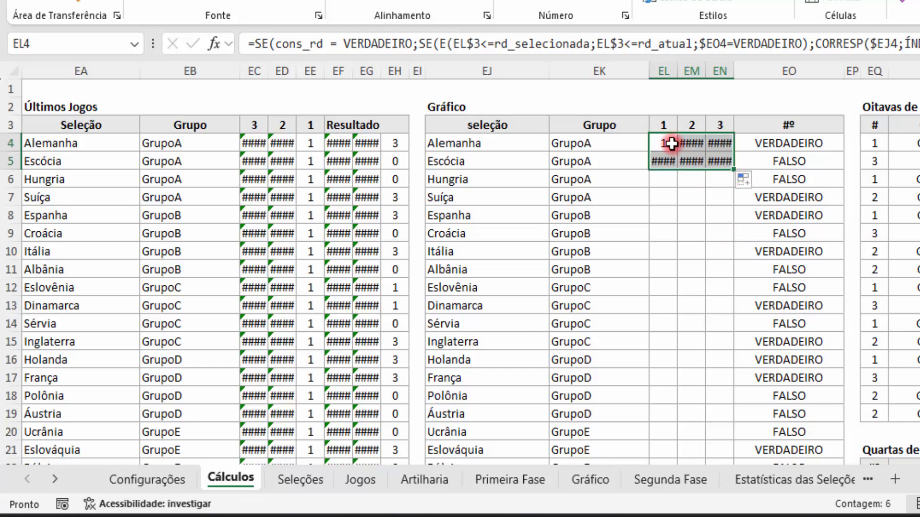
Check the filled round cells for Alemanha and Escócia against the Considerar Rodada setting on the Primeira Fase sheet.
{"action": "left_click", "coordinate": [654, 141]}
{"action": "left_click", "coordinate": [522, 478]}
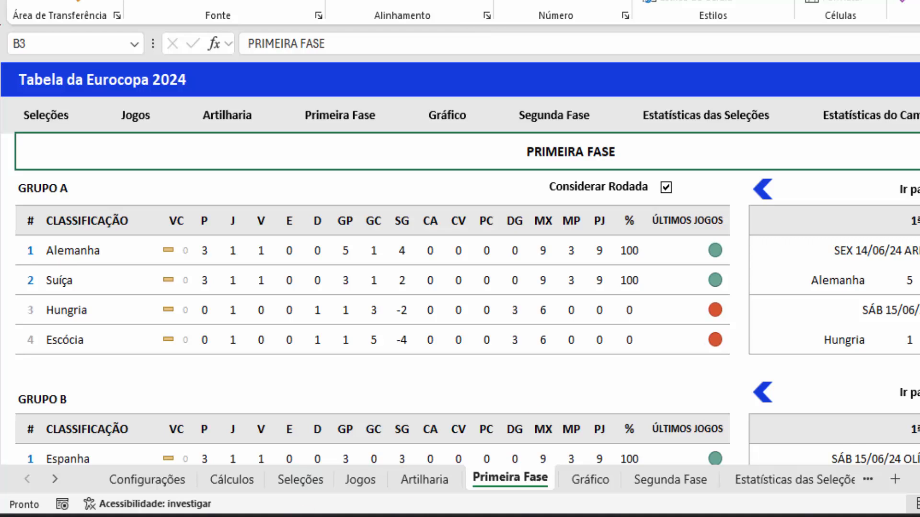
{"action": "left_click", "coordinate": [240, 479]}
{"action": "left_click_drag", "start_coordinate": [690, 146], "coordinate": [718, 146]}
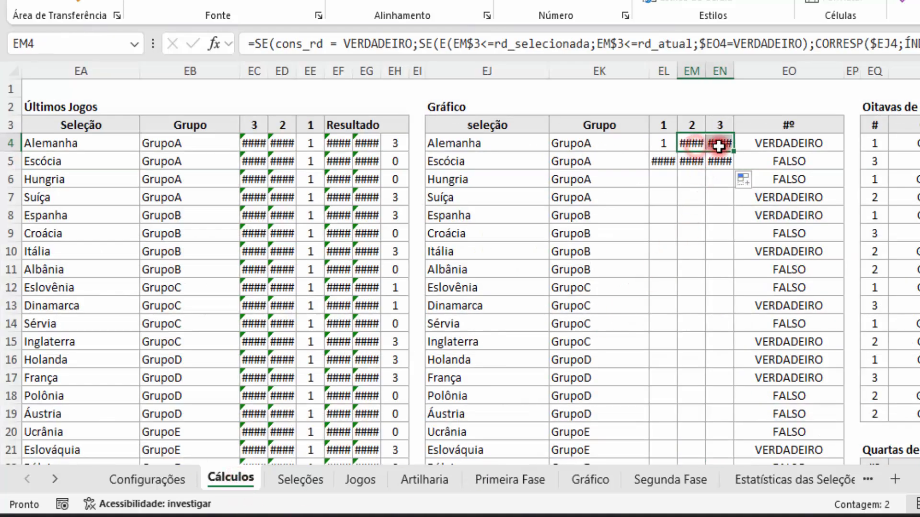
{"action": "left_click_drag", "start_coordinate": [664, 163], "coordinate": [719, 162]}
{"action": "left_click", "coordinate": [673, 160]}
Tick Escócia's checkbox in Grupo A on the Gráfico sheet and check its round positions on the Cálculos sheet.
{"action": "left_click", "coordinate": [778, 163]}
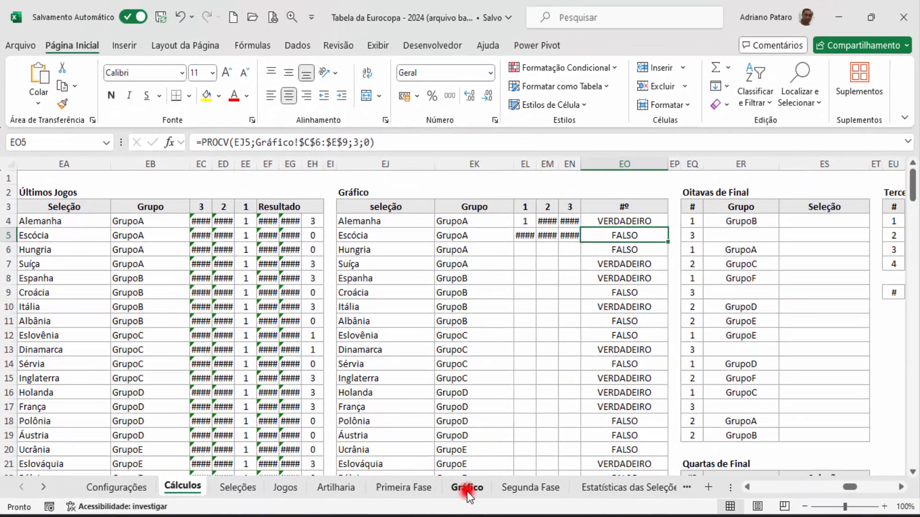
{"action": "left_click", "coordinate": [467, 493]}
{"action": "left_click", "coordinate": [134, 378]}
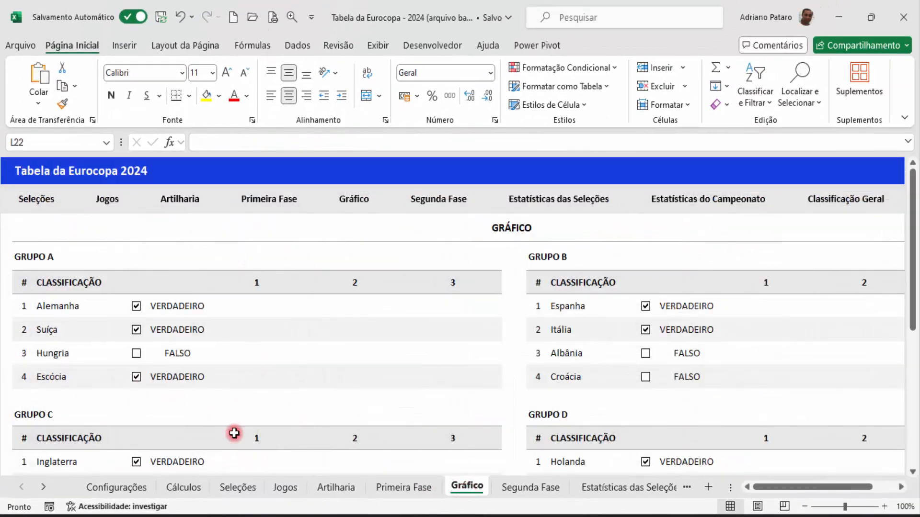
{"action": "left_click", "coordinate": [187, 487]}
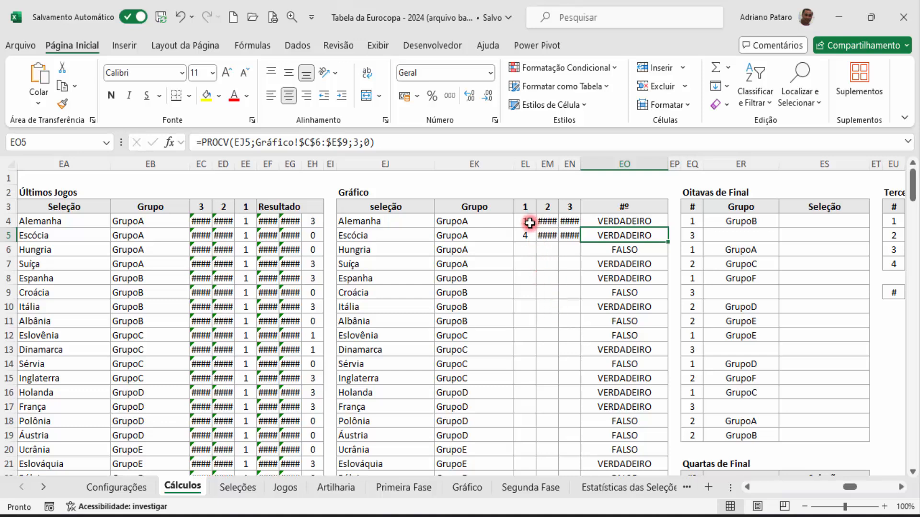
Turn off Considerar Rodada on the Primeira Fase sheet and return to the Cálculos sheet.
{"action": "left_click", "coordinate": [406, 488]}
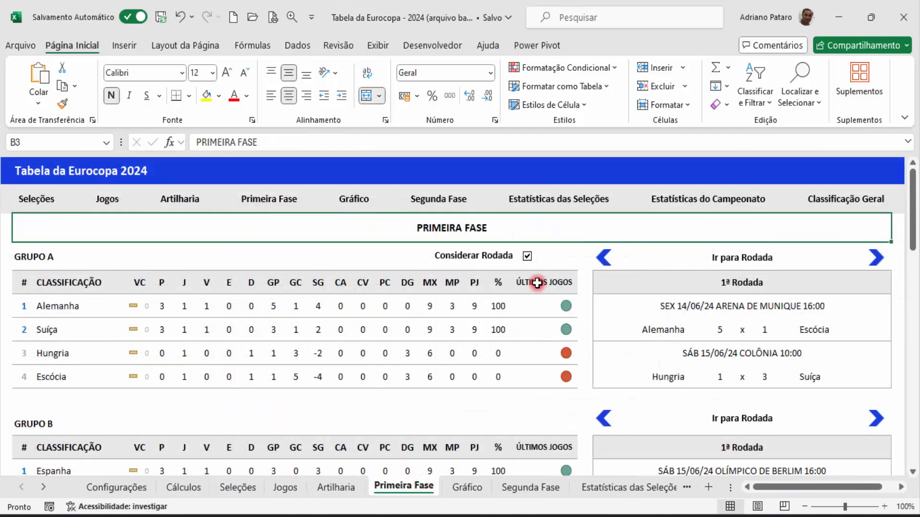
{"action": "left_click", "coordinate": [527, 256]}
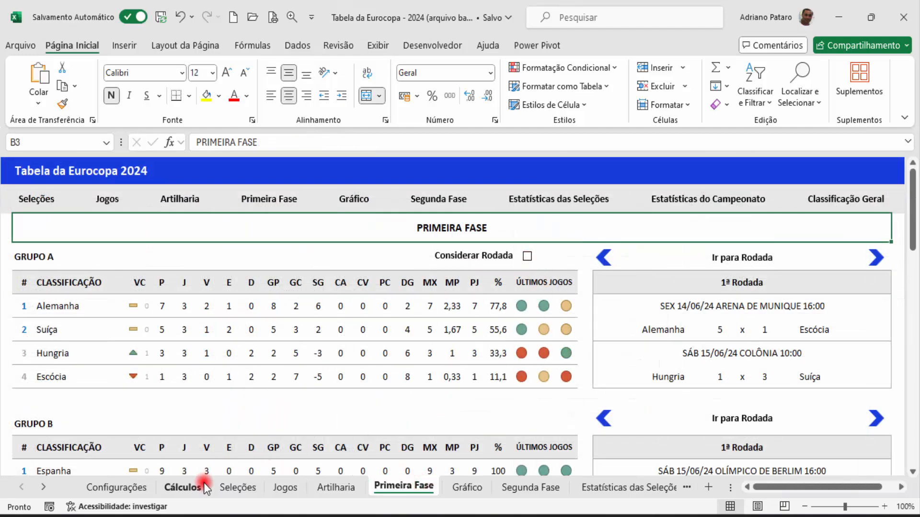
{"action": "left_click", "coordinate": [182, 487]}
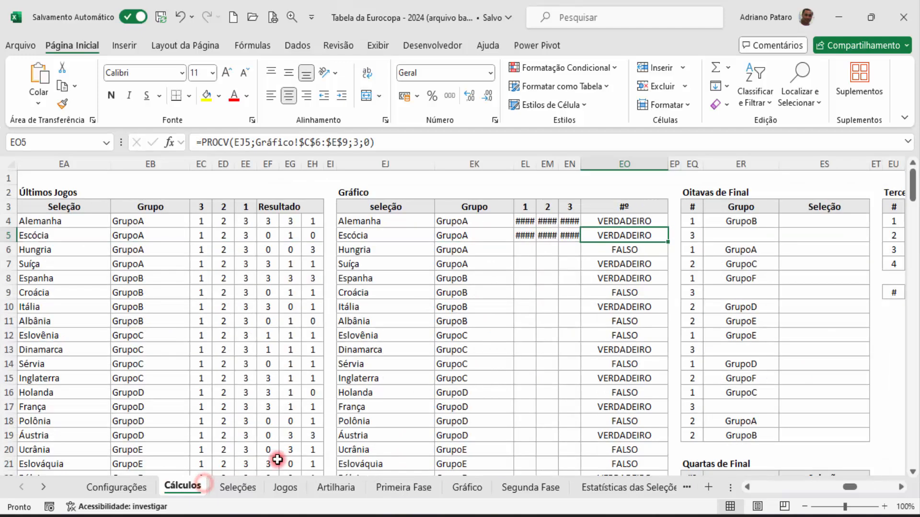
Copy the Valor_se_verdadeiro expression of EL4's outer SE function into its Valor_se_falso argument.
{"action": "left_click", "coordinate": [525, 221]}
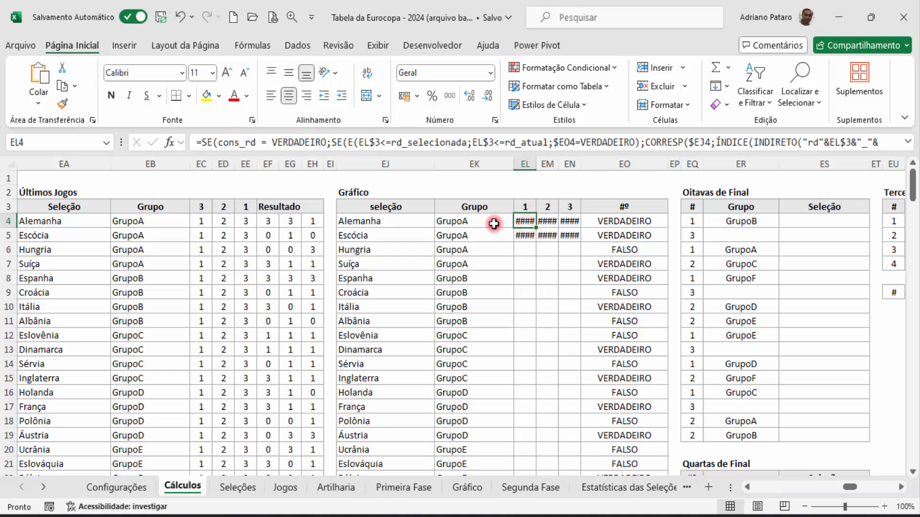
{"action": "left_click_drag", "start_coordinate": [329, 157], "coordinate": [328, 184]}
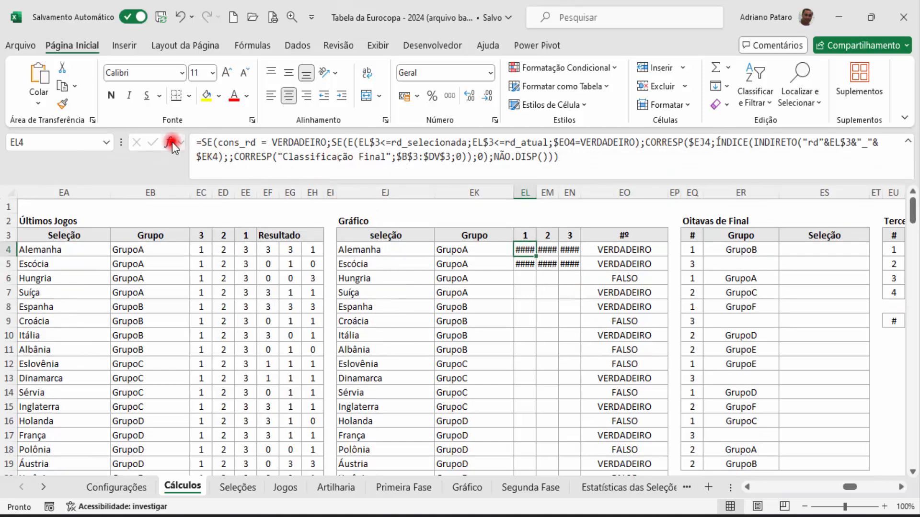
{"action": "left_click", "coordinate": [171, 142]}
{"action": "left_click", "coordinate": [388, 304]}
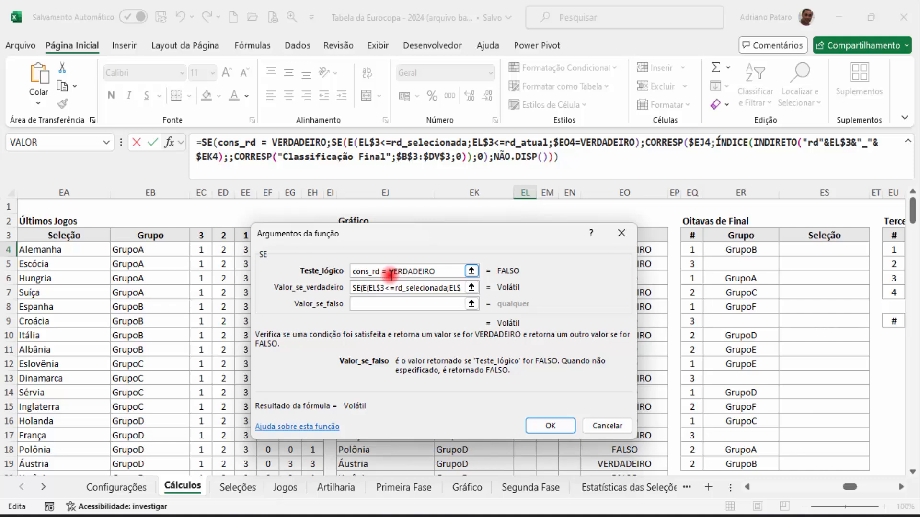
{"action": "left_click_drag", "start_coordinate": [353, 288], "coordinate": [490, 290]}
{"action": "key", "text": "ctrl+c"}
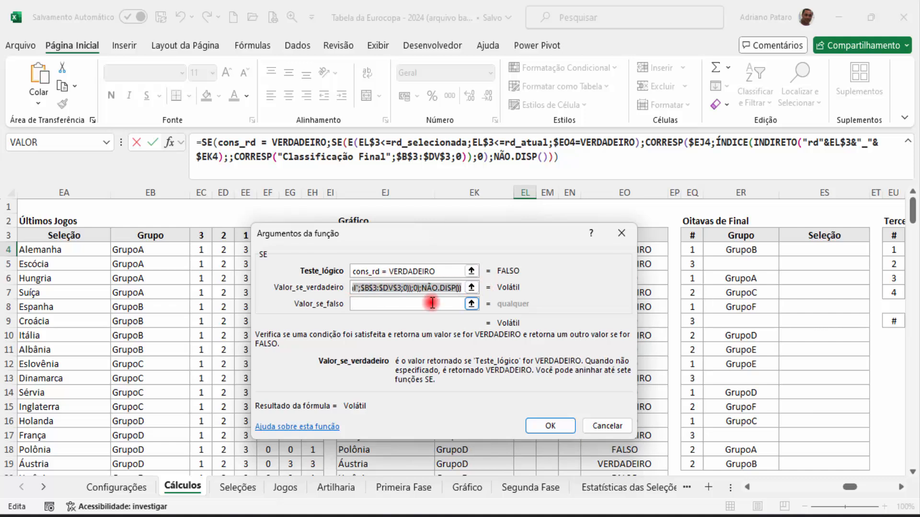
{"action": "left_click", "coordinate": [391, 304]}
{"action": "key", "text": "ctrl+v"}
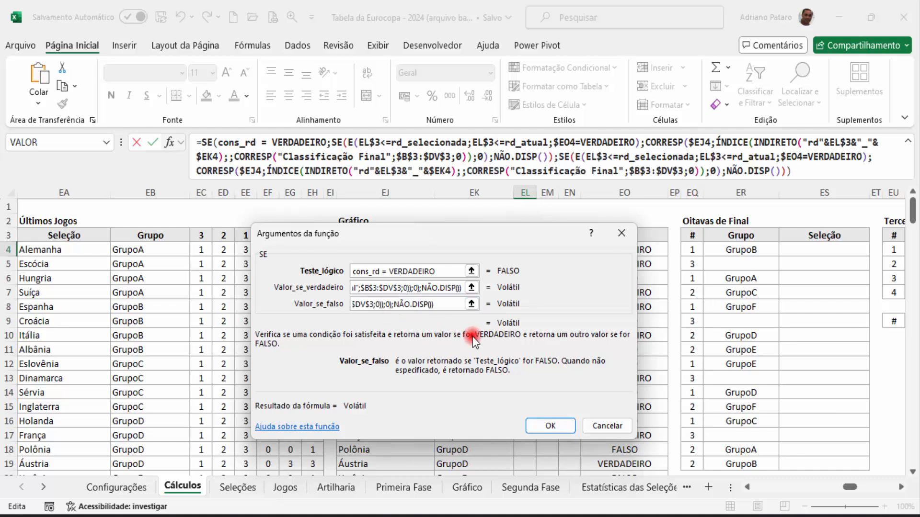
In the copied expression's E function, change Lógico1 to EL$3<=total_rd and accept the EL4 formula.
{"action": "left_click_drag", "start_coordinate": [579, 185], "coordinate": [580, 199]}
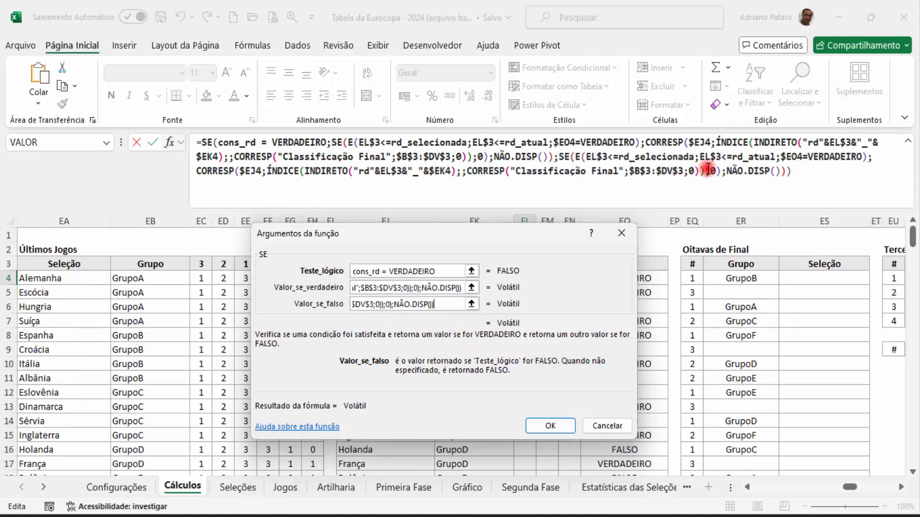
{"action": "left_click", "coordinate": [564, 157]}
{"action": "left_click", "coordinate": [579, 158]}
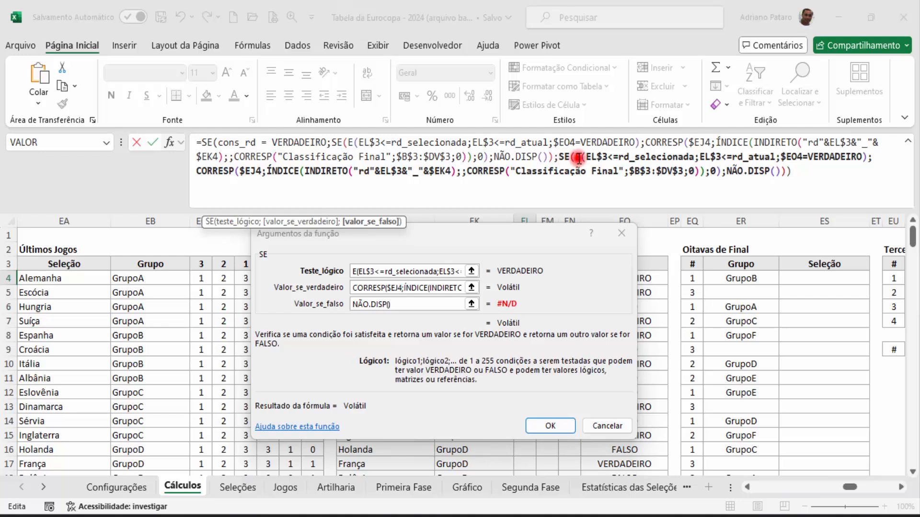
{"action": "left_click", "coordinate": [434, 272]}
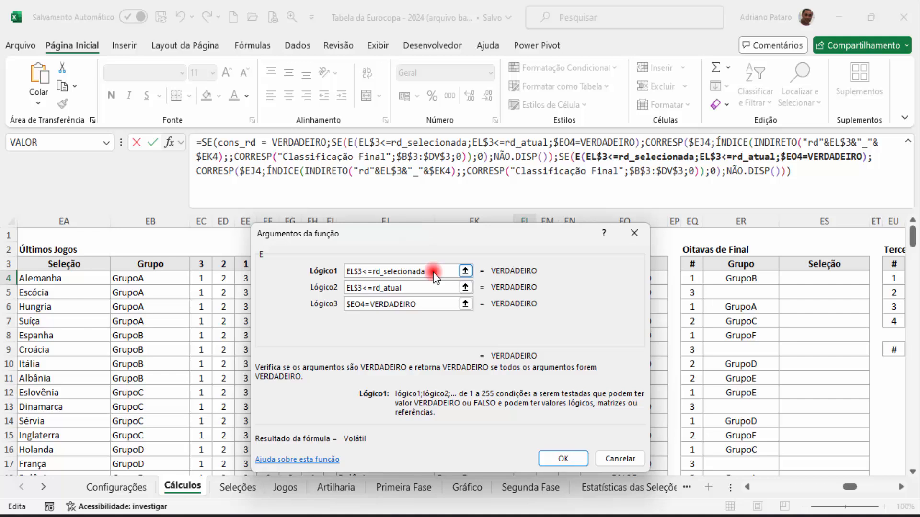
{"action": "key", "text": "BackSpace"}
{"action": "key", "text": "BackSpace"}
{"action": "key", "text": "BackSpace"}
{"action": "key", "text": "BackSpace"}
{"action": "key", "text": "BackSpace"}
{"action": "key", "text": "BackSpace"}
{"action": "key", "text": "BackSpace"}
{"action": "key", "text": "BackSpace"}
{"action": "key", "text": "BackSpace"}
{"action": "key", "text": "BackSpace"}
{"action": "key", "text": "BackSpace"}
{"action": "key", "text": "BackSpace"}
{"action": "key", "text": "BackSpace"}
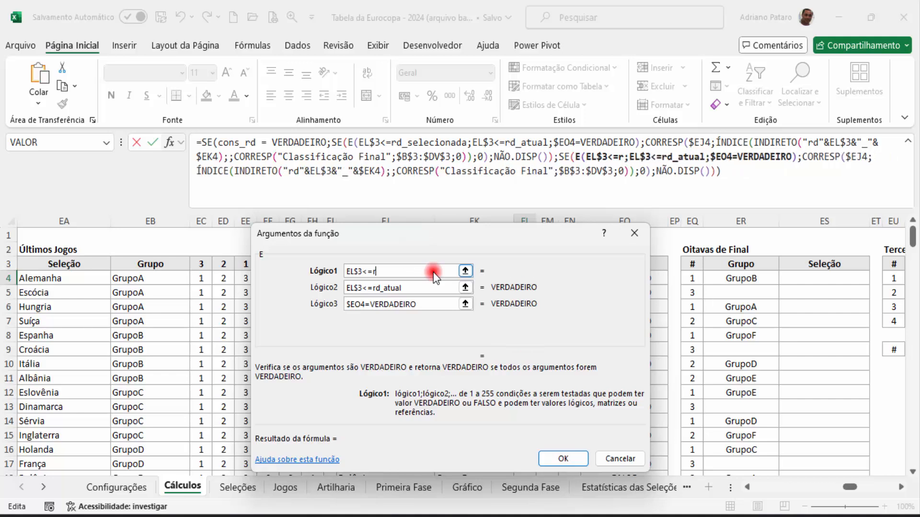
{"action": "key", "text": "BackSpace"}
{"action": "type", "text": "total"}
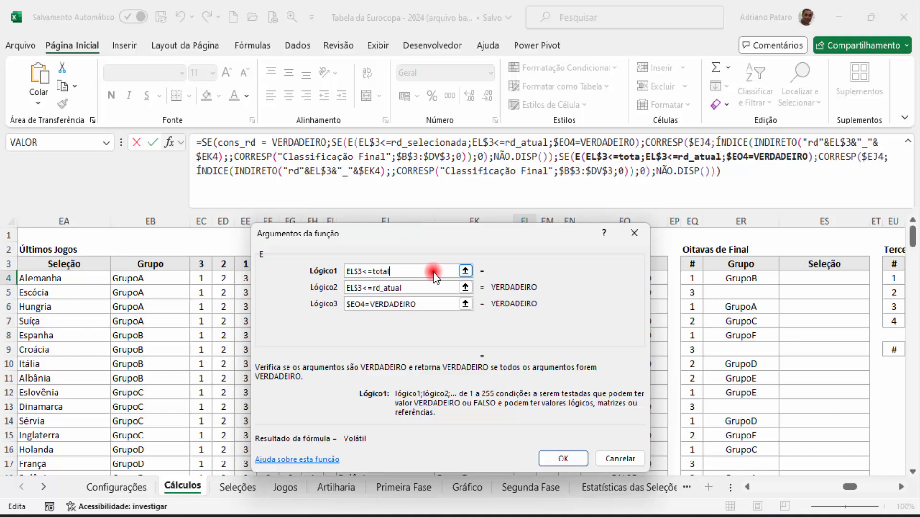
{"action": "type", "text": "_rd"}
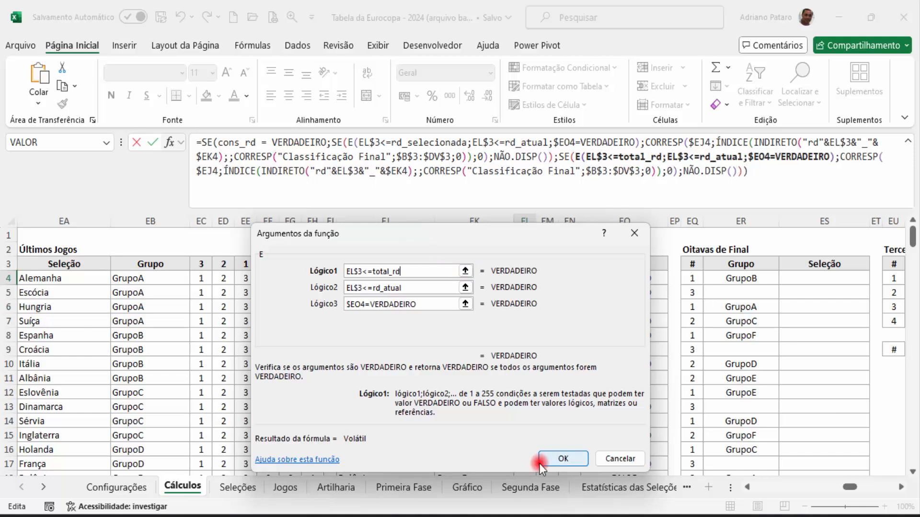
{"action": "left_click", "coordinate": [566, 460]}
Fill the EL4 formula across to column EN and down to the last team of the Gráfico table.
{"action": "left_click_drag", "start_coordinate": [537, 285], "coordinate": [581, 324]}
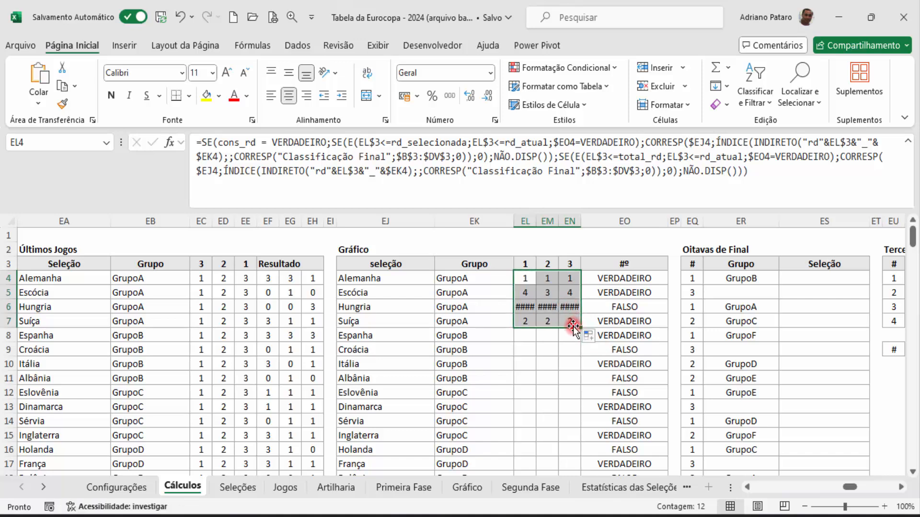
{"action": "left_click_drag", "start_coordinate": [580, 328], "coordinate": [606, 444]}
{"action": "scroll", "coordinate": [605, 445], "scroll_direction": "up", "scroll_amount": 4}
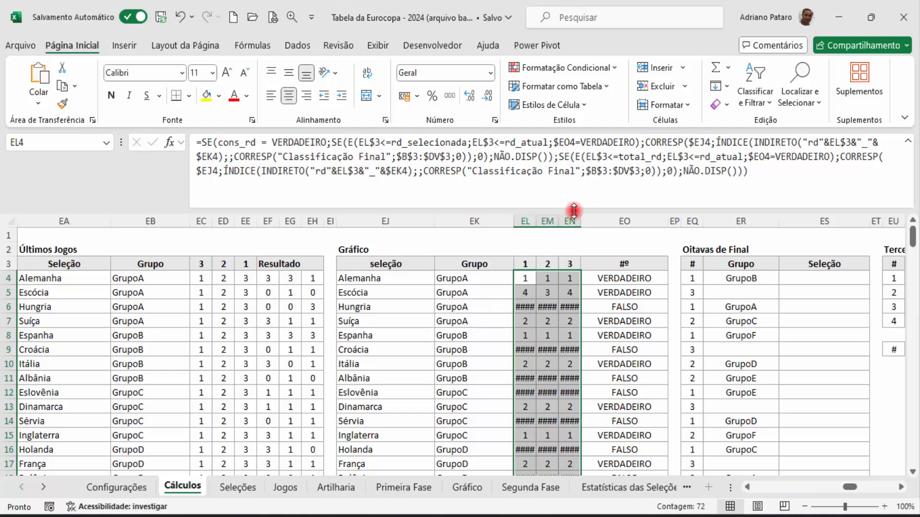
{"action": "left_click_drag", "start_coordinate": [571, 211], "coordinate": [577, 158]}
{"action": "scroll", "coordinate": [644, 347], "scroll_direction": "down", "scroll_amount": 3}
{"action": "scroll", "coordinate": [643, 348], "scroll_direction": "up", "scroll_amount": 4}
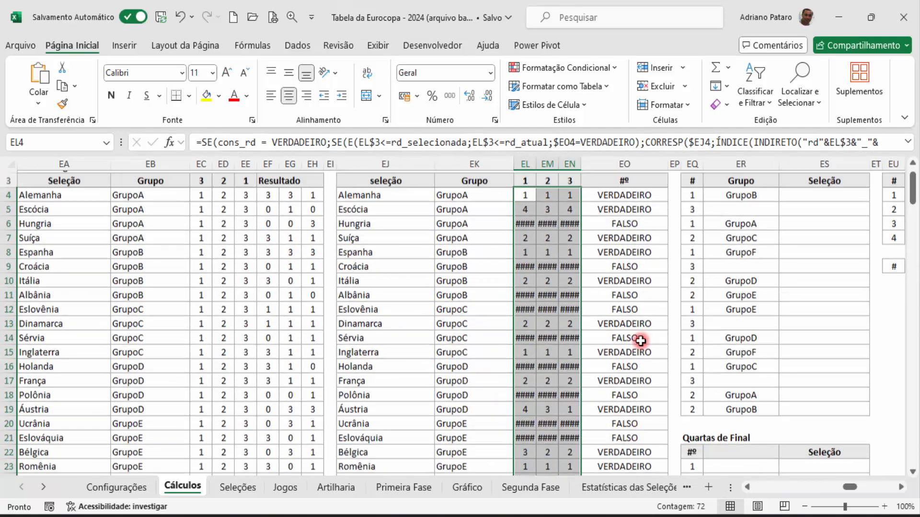
Compare the round positions of Hungria and Suíça with their selection flags in column EO.
{"action": "left_click", "coordinate": [570, 307]}
{"action": "left_click", "coordinate": [391, 225]}
{"action": "left_click_drag", "start_coordinate": [390, 226], "coordinate": [612, 260]}
{"action": "left_click", "coordinate": [612, 260]}
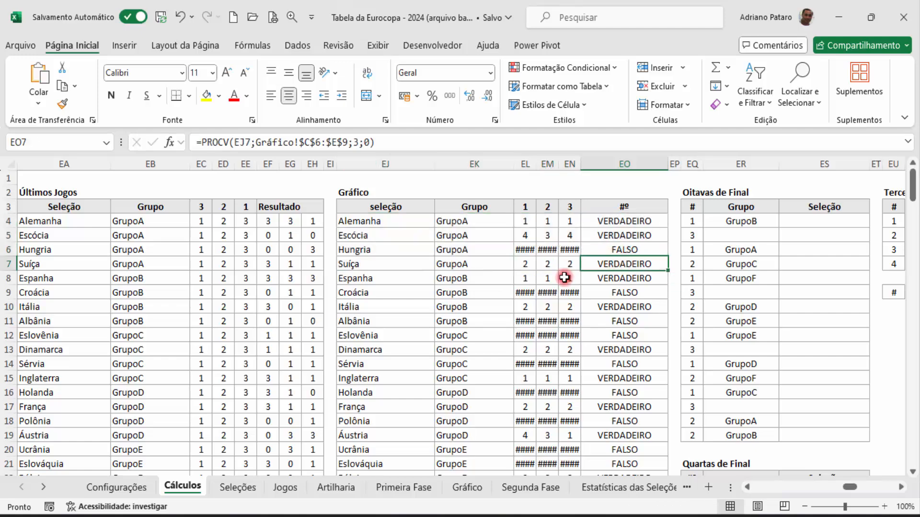
On the Gráfico sheet, tick Hungria and untick Alemanha and Escócia in Grupo A, and check their positions on Cálculos.
{"action": "left_click", "coordinate": [428, 487]}
{"action": "left_click", "coordinate": [462, 487]}
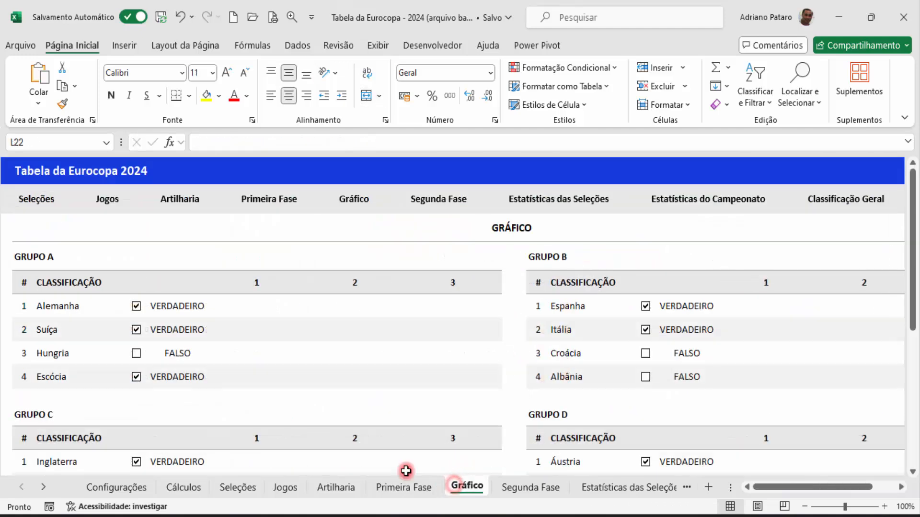
{"action": "left_click", "coordinate": [136, 354]}
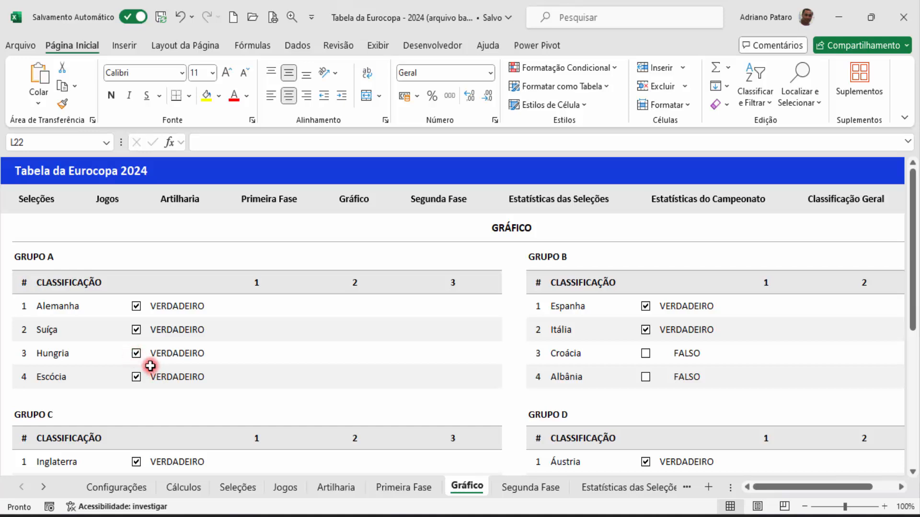
{"action": "left_click", "coordinate": [137, 307]}
{"action": "left_click", "coordinate": [137, 378]}
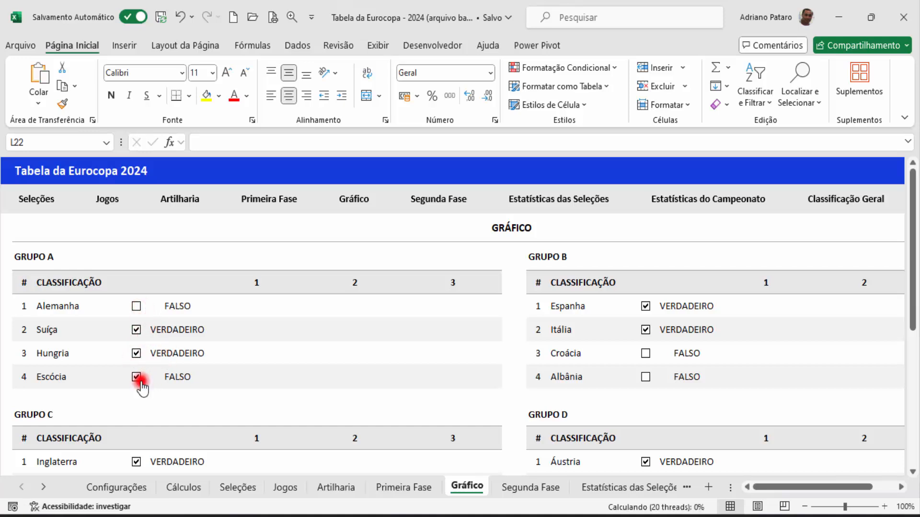
{"action": "left_click", "coordinate": [194, 485]}
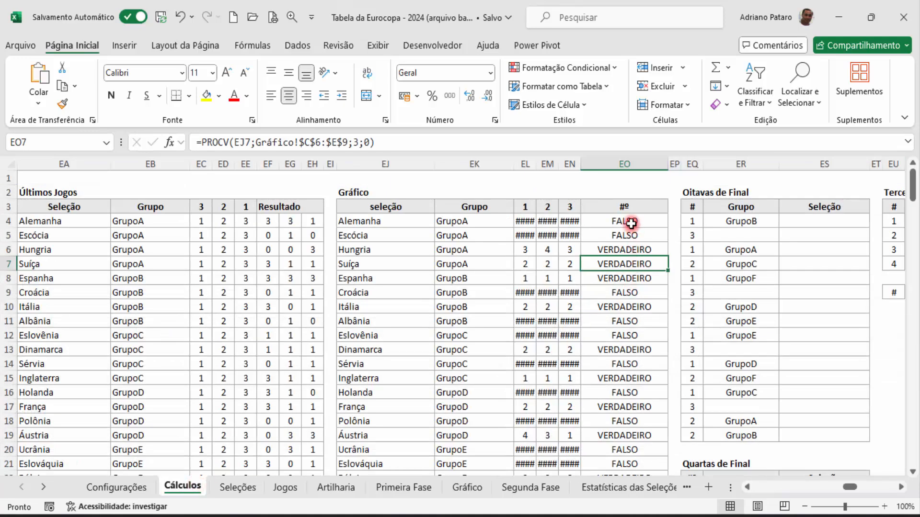
Turn on Considerar Rodada on the Primeira Fase sheet and check the Gráfico table's round columns on Cálculos.
{"action": "left_click", "coordinate": [403, 487]}
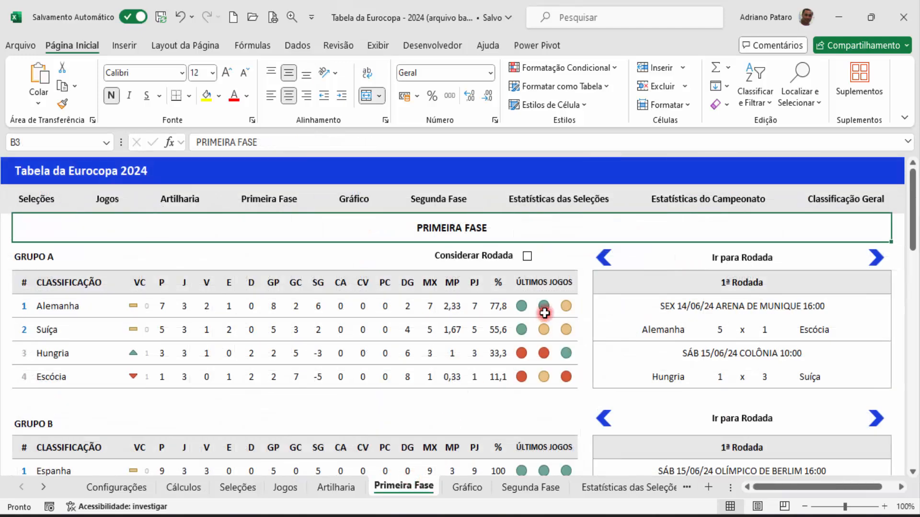
{"action": "left_click", "coordinate": [527, 256]}
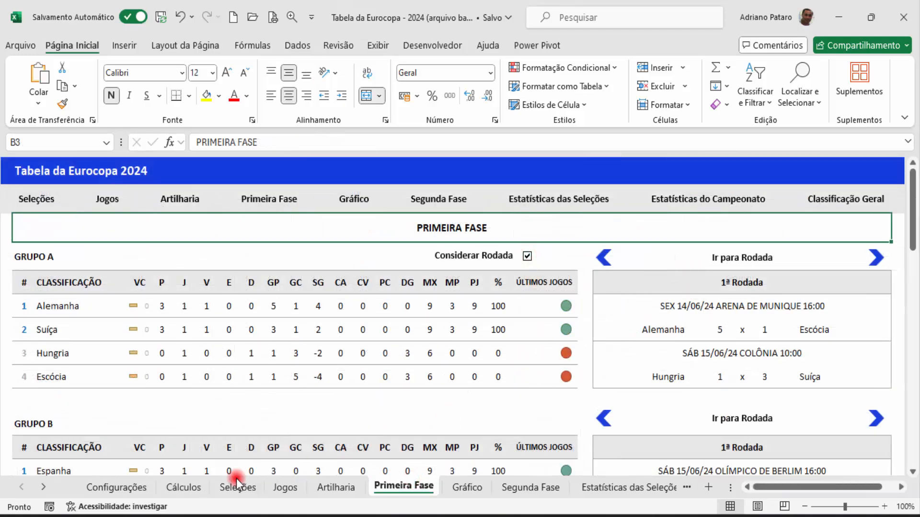
{"action": "left_click", "coordinate": [201, 487]}
{"action": "scroll", "coordinate": [558, 375], "scroll_direction": "down", "scroll_amount": 4}
{"action": "scroll", "coordinate": [558, 375], "scroll_direction": "up", "scroll_amount": 4}
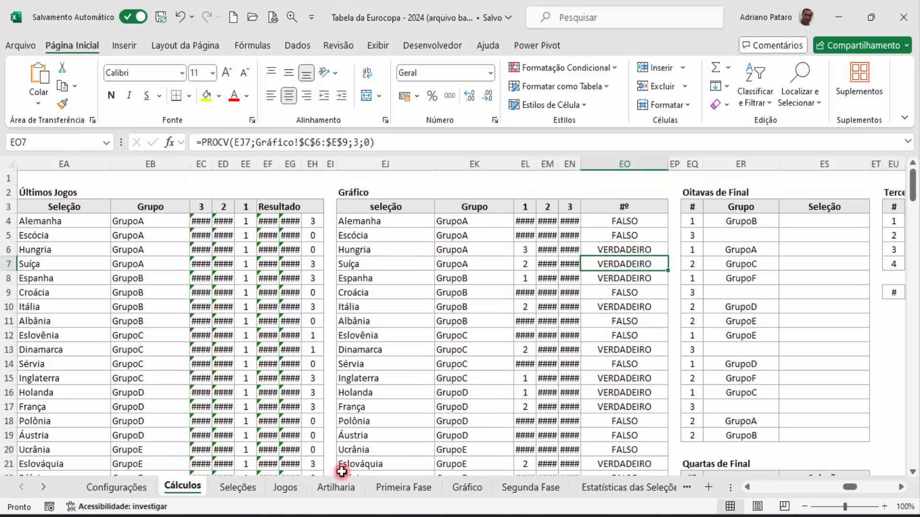
Advance the Primeira Fase sheet by one round from the 1ª Rodada and check the Gráfico table on Cálculos.
{"action": "left_click", "coordinate": [428, 487]}
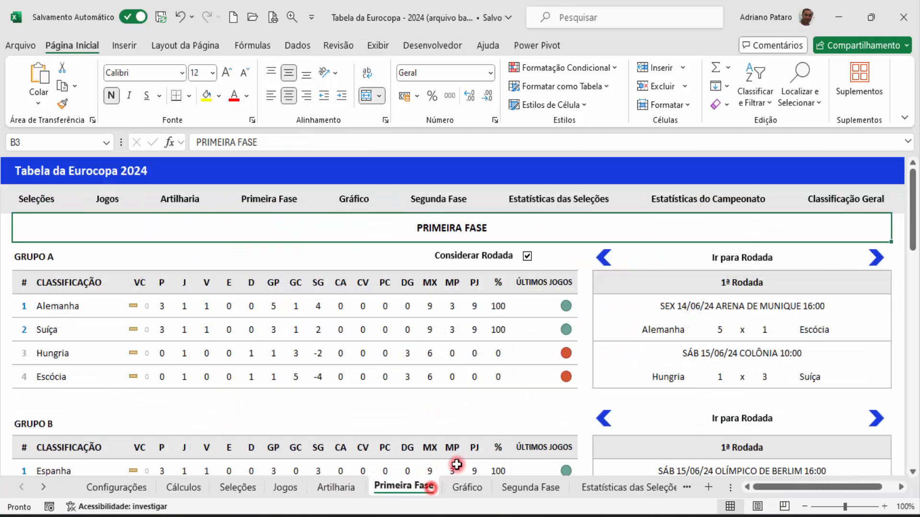
{"action": "left_click", "coordinate": [875, 263]}
{"action": "left_click", "coordinate": [184, 486]}
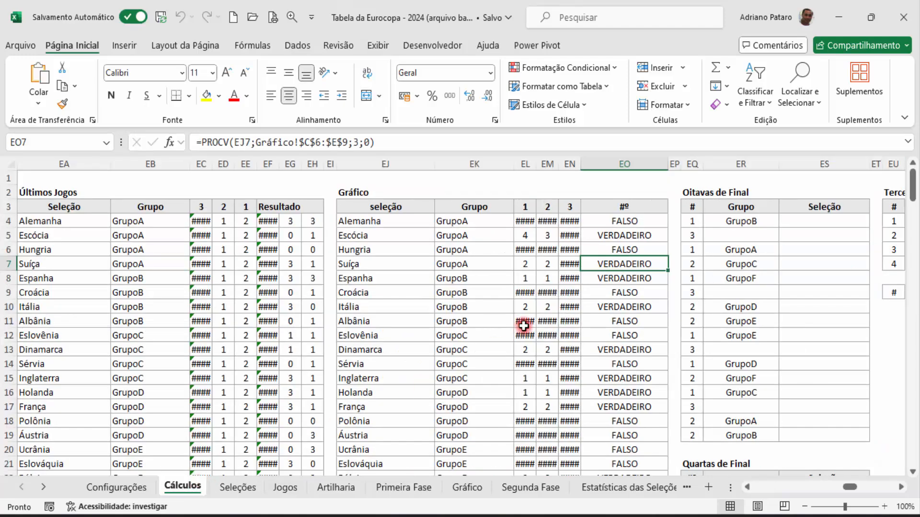
{"action": "scroll", "coordinate": [616, 306], "scroll_direction": "down", "scroll_amount": 6}
{"action": "scroll", "coordinate": [612, 312], "scroll_direction": "up", "scroll_amount": 6}
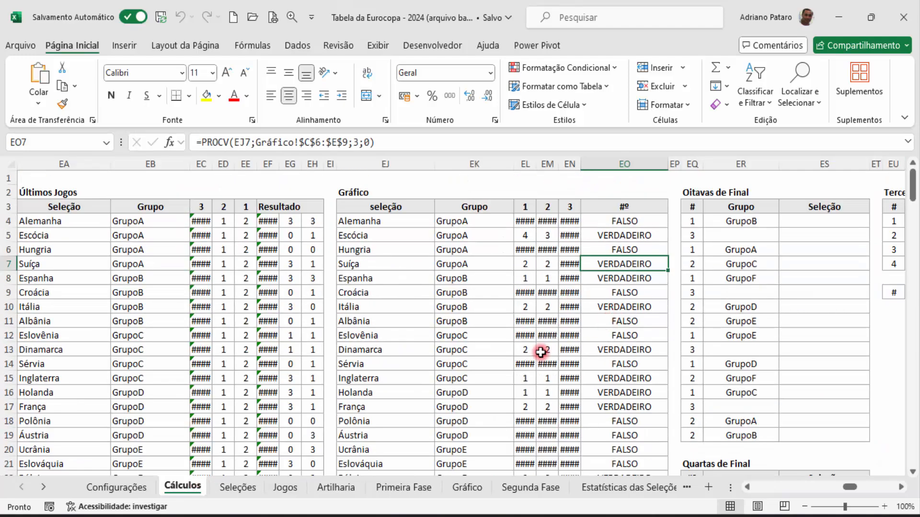
Advance the Primeira Fase sheet to the 3ª Rodada and return to the Gráfico table on Cálculos.
{"action": "left_click", "coordinate": [404, 487]}
{"action": "left_click", "coordinate": [875, 264]}
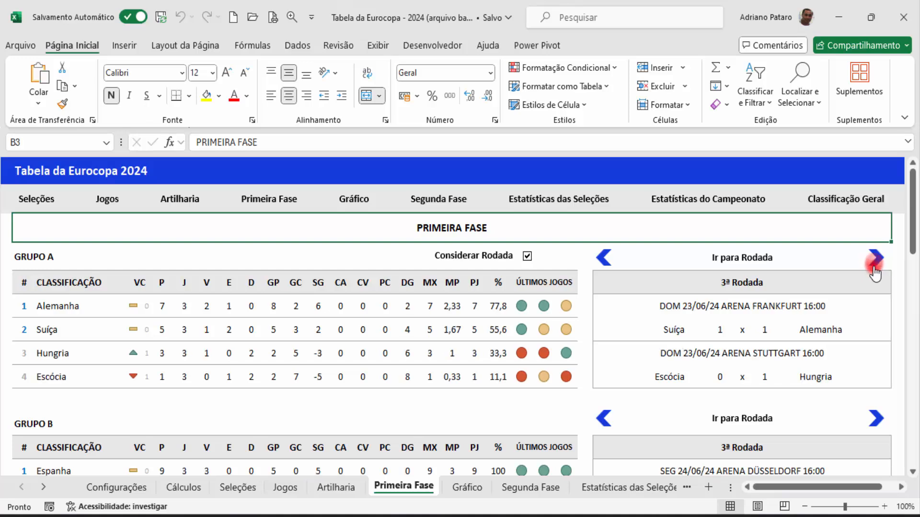
{"action": "left_click", "coordinate": [184, 487]}
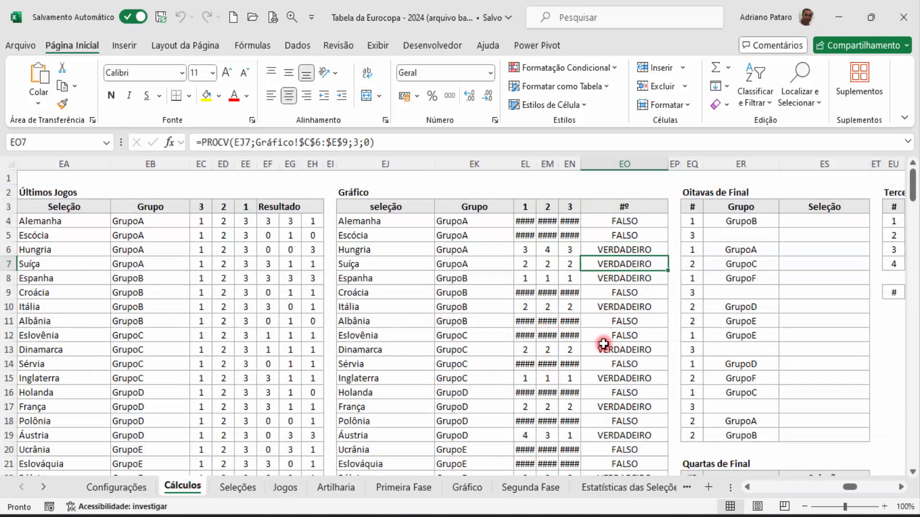
Save the workbook and compare the Gráfico sheet's team checkboxes with the Gráfico table on Cálculos.
{"action": "left_click", "coordinate": [162, 21]}
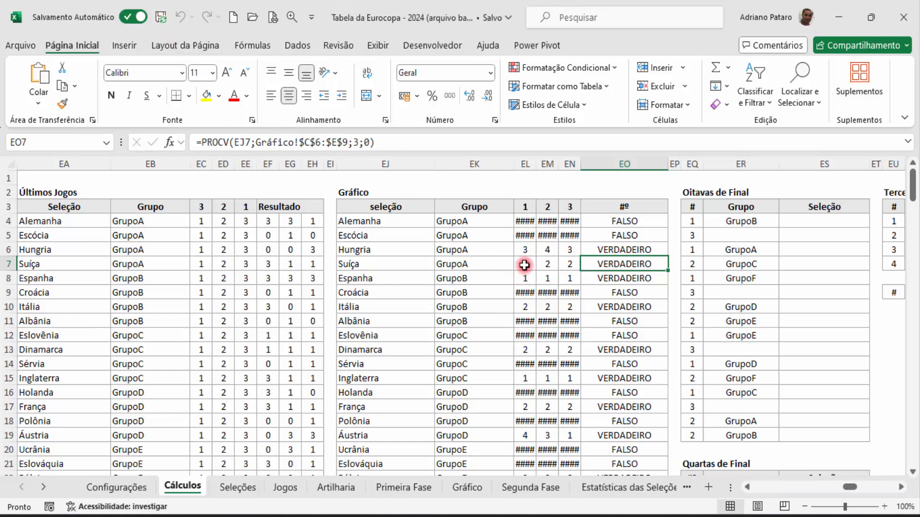
{"action": "left_click", "coordinate": [467, 488]}
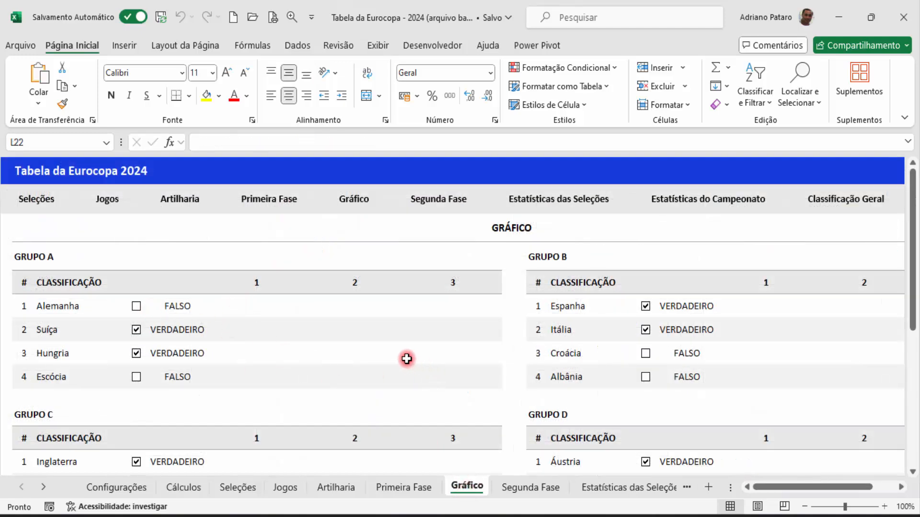
{"action": "left_click", "coordinate": [173, 487]}
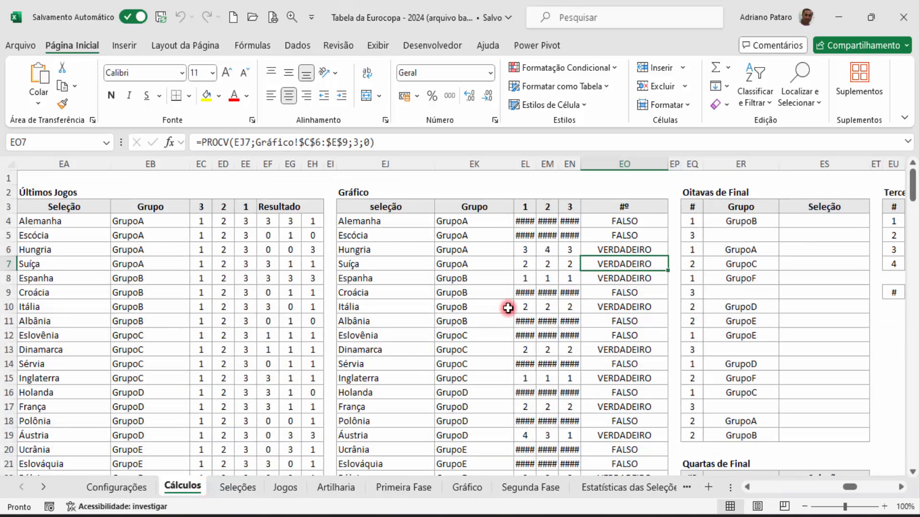